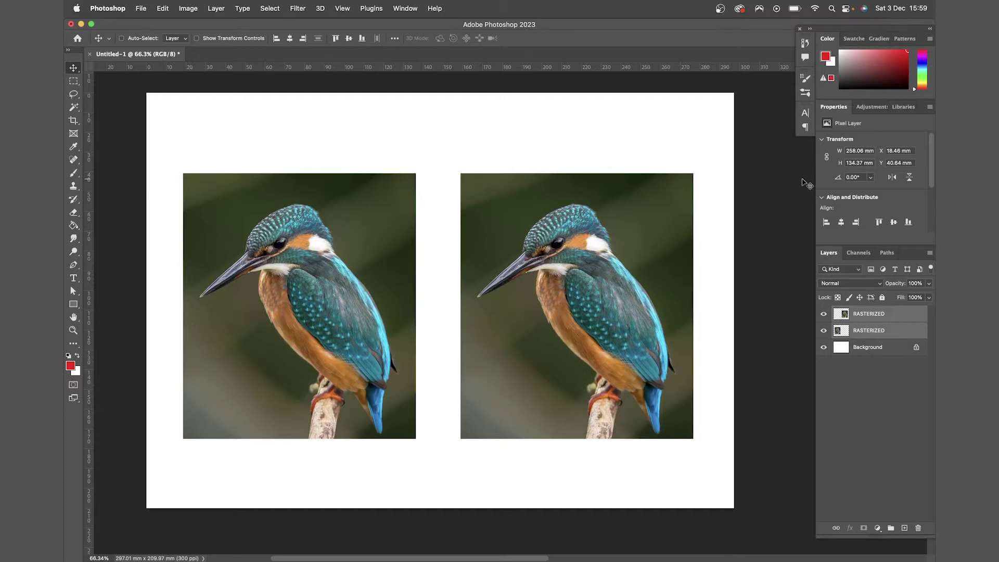
Convert the top RASTERIZED kingfisher layer into an embedded smart object.
{"action": "left_click", "coordinate": [884, 314]}
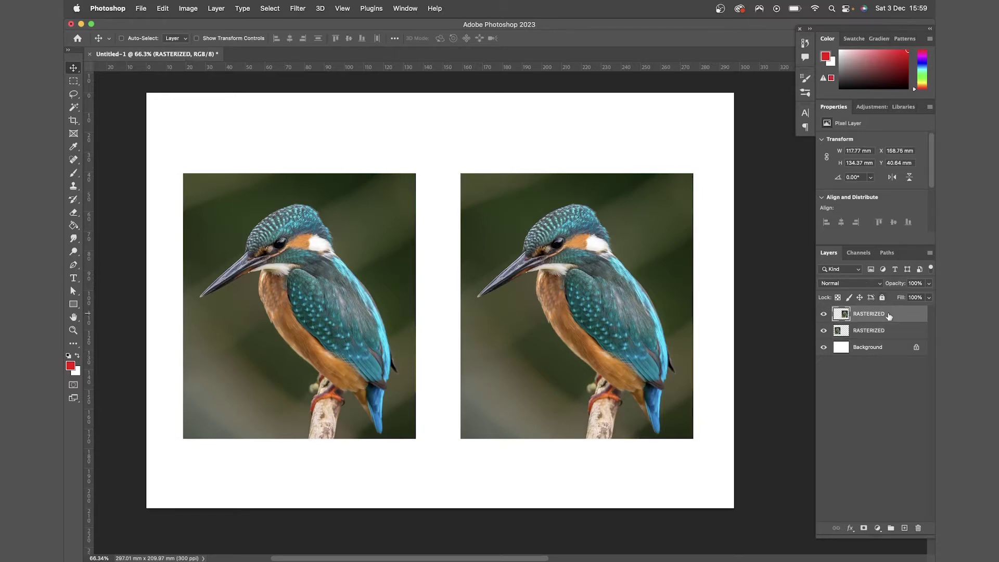
{"action": "scroll", "coordinate": [274, 230], "scroll_direction": "up", "scroll_amount": 5}
{"action": "scroll", "coordinate": [274, 230], "scroll_direction": "up", "scroll_amount": 2}
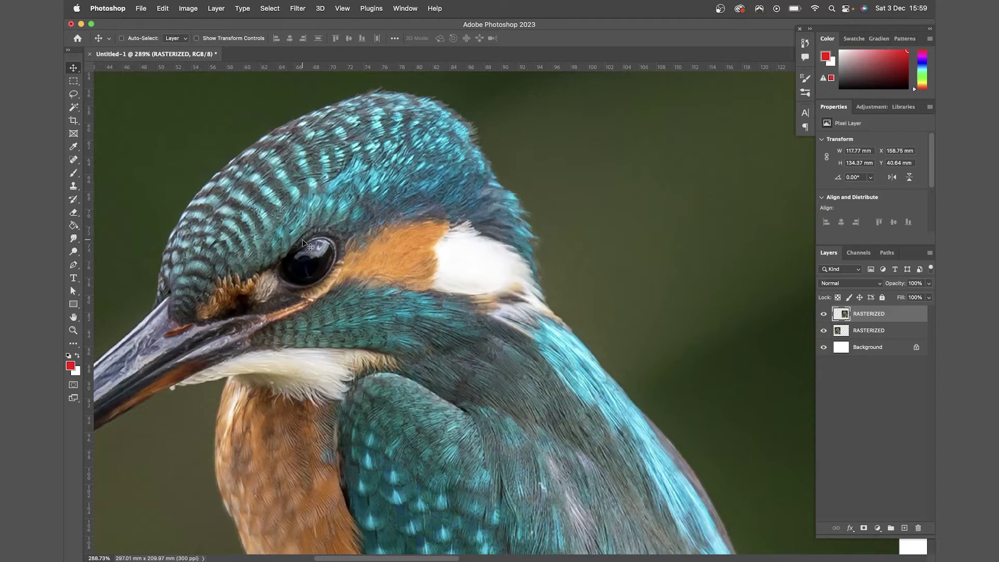
{"action": "scroll", "coordinate": [306, 244], "scroll_direction": "up", "scroll_amount": 2}
{"action": "scroll", "coordinate": [307, 245], "scroll_direction": "right", "scroll_amount": 10}
{"action": "scroll", "coordinate": [307, 245], "scroll_direction": "right", "scroll_amount": 5}
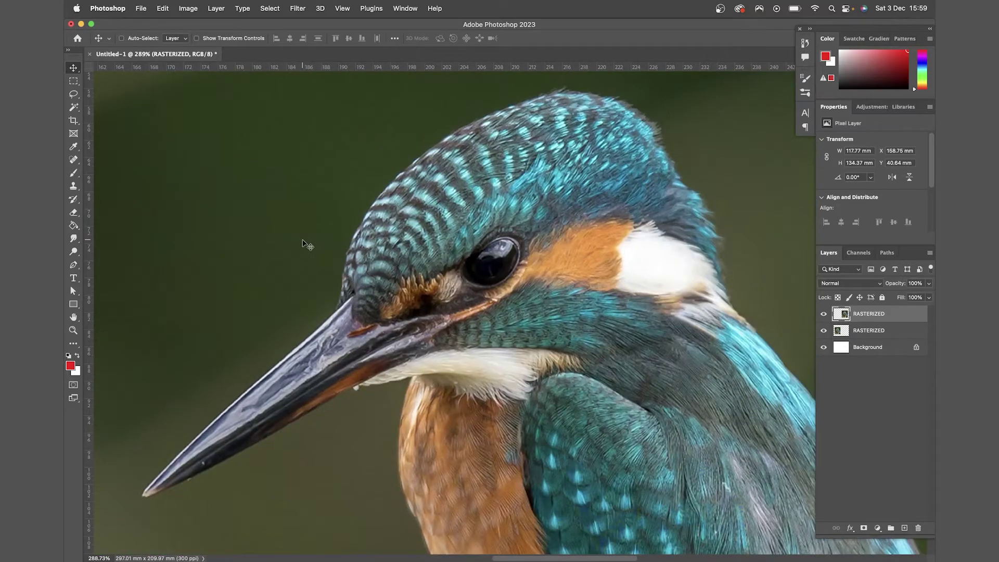
{"action": "scroll", "coordinate": [302, 240], "scroll_direction": "left", "scroll_amount": 5}
{"action": "scroll", "coordinate": [302, 240], "scroll_direction": "down", "scroll_amount": 6}
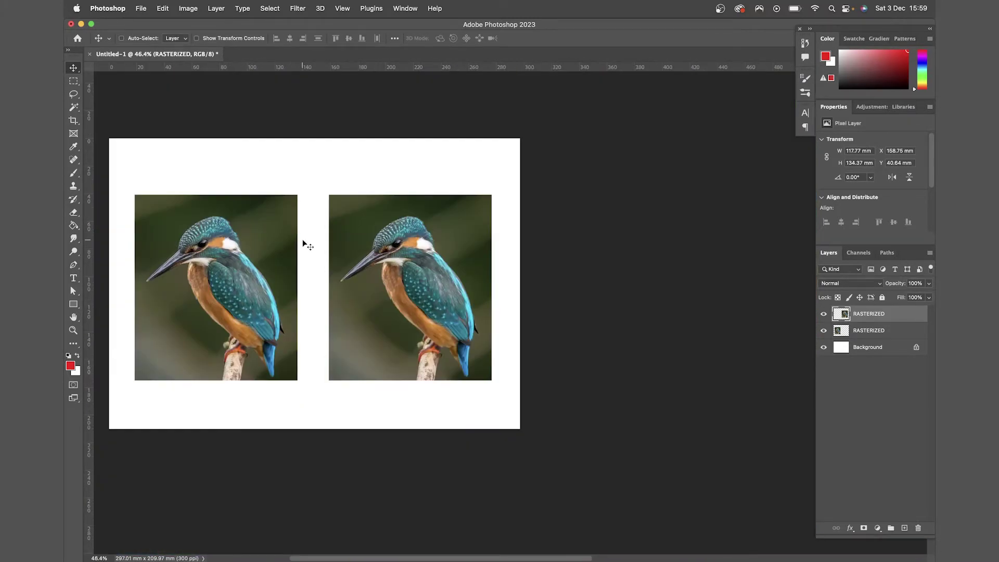
{"action": "scroll", "coordinate": [304, 241], "scroll_direction": "left", "scroll_amount": 4}
{"action": "scroll", "coordinate": [331, 223], "scroll_direction": "up", "scroll_amount": 2}
{"action": "scroll", "coordinate": [332, 223], "scroll_direction": "left", "scroll_amount": 1}
{"action": "scroll", "coordinate": [332, 223], "scroll_direction": "right", "scroll_amount": 2}
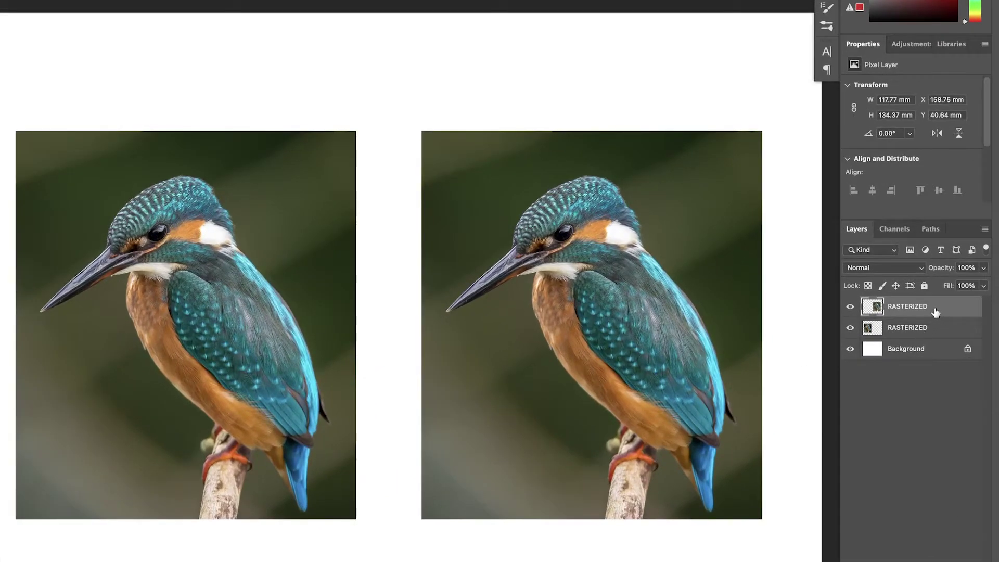
{"action": "right_click", "coordinate": [923, 309]}
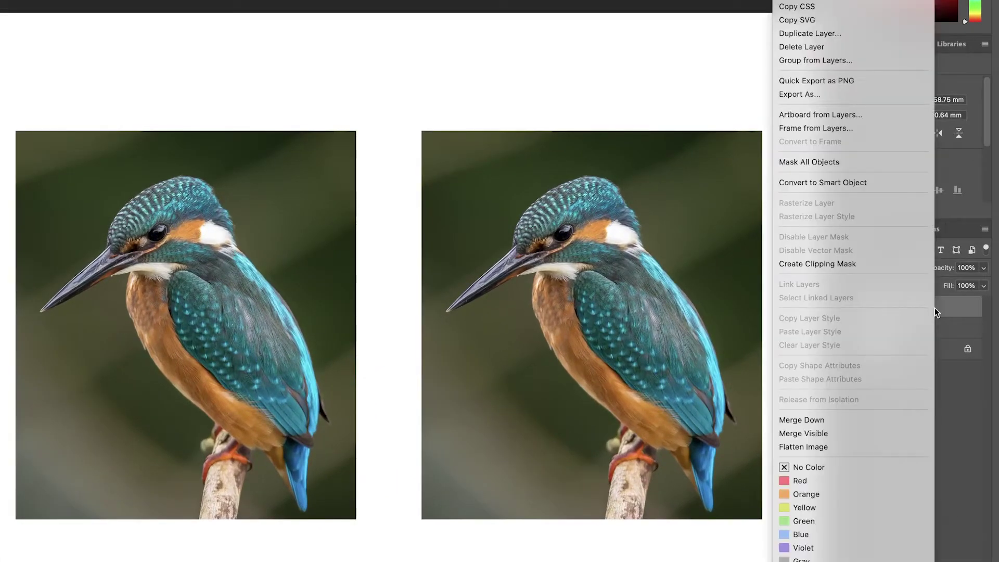
{"action": "left_click", "coordinate": [862, 183]}
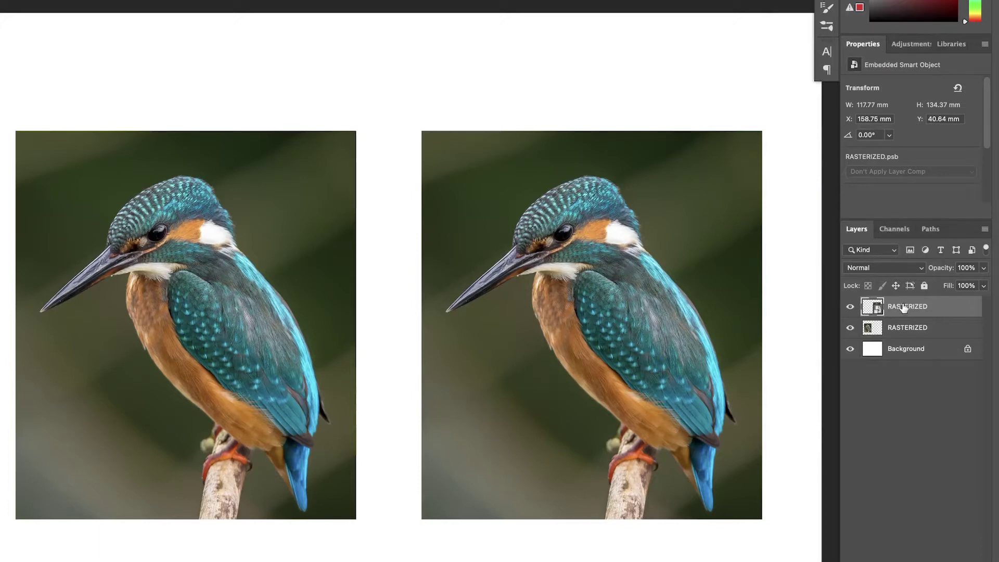
Rename the new smart object layer to SMART OBJECT.
{"action": "double_click", "coordinate": [903, 307]}
{"action": "type", "text": "SMART OBJECT"}
{"action": "key", "text": "Return"}
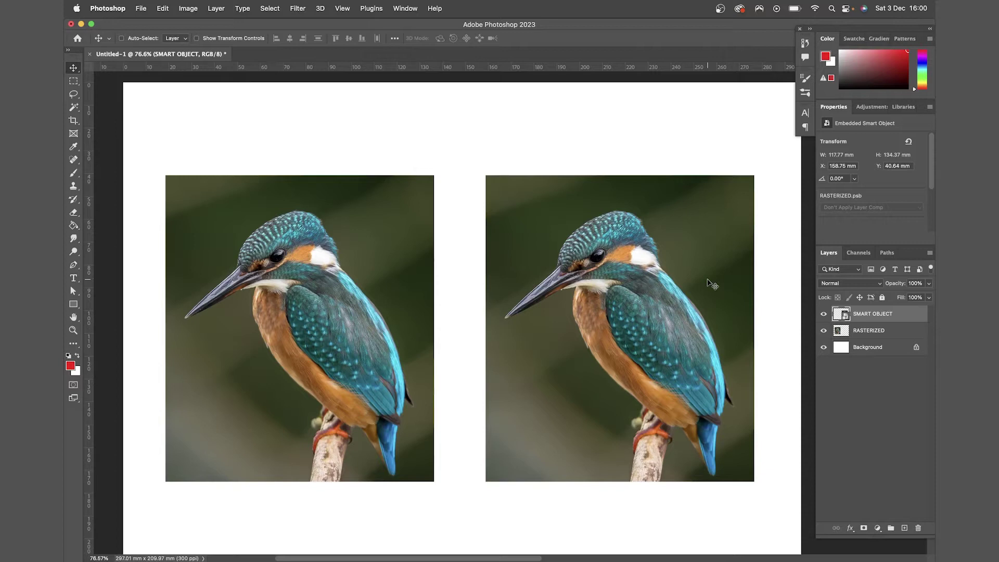
Scale both kingfisher layers down together to small thumbnails at the page centre.
{"action": "left_click", "coordinate": [868, 332], "text": "shift"}
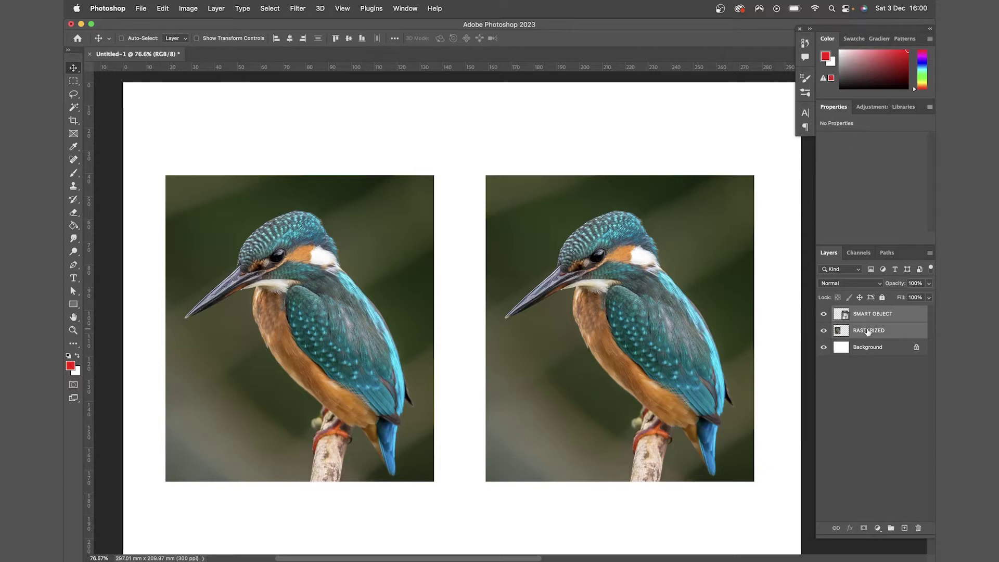
{"action": "key", "text": "super+t"}
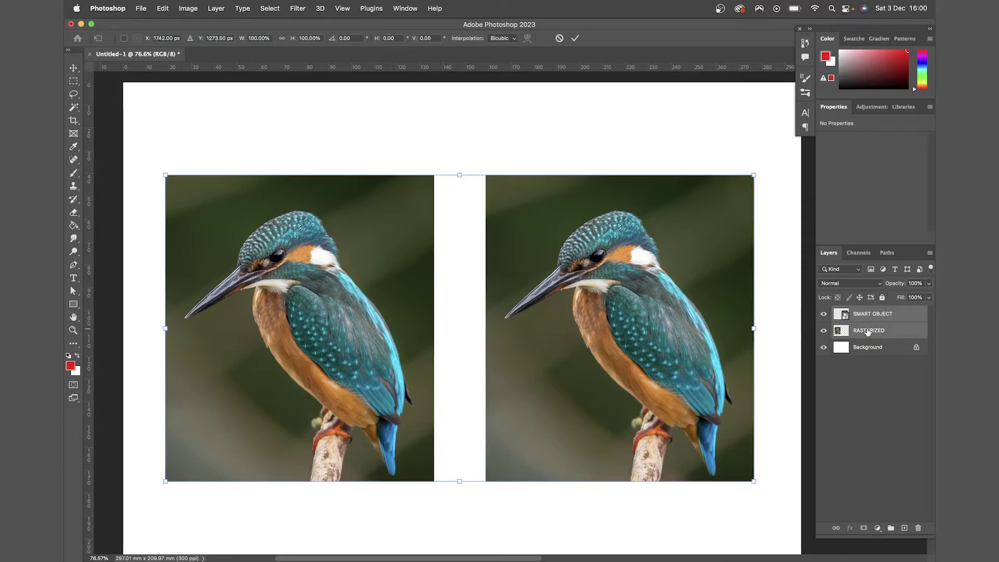
{"action": "left_click_drag", "start_coordinate": [754, 175], "coordinate": [482, 323]}
{"action": "key", "text": "Return"}
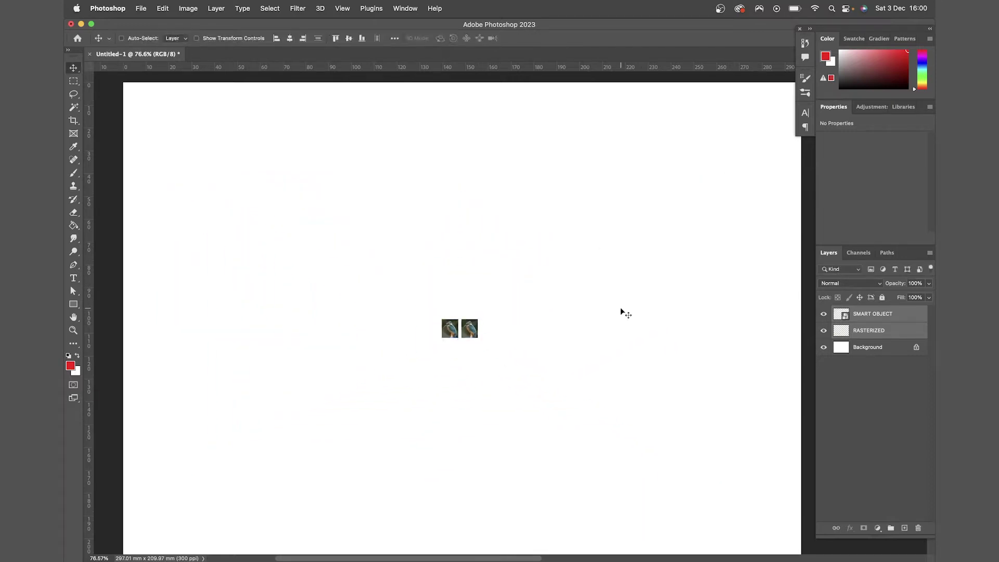
Free-transform the RASTERIZED layer, then the SMART OBJECT layer, committing each separately.
{"action": "left_click", "coordinate": [903, 349]}
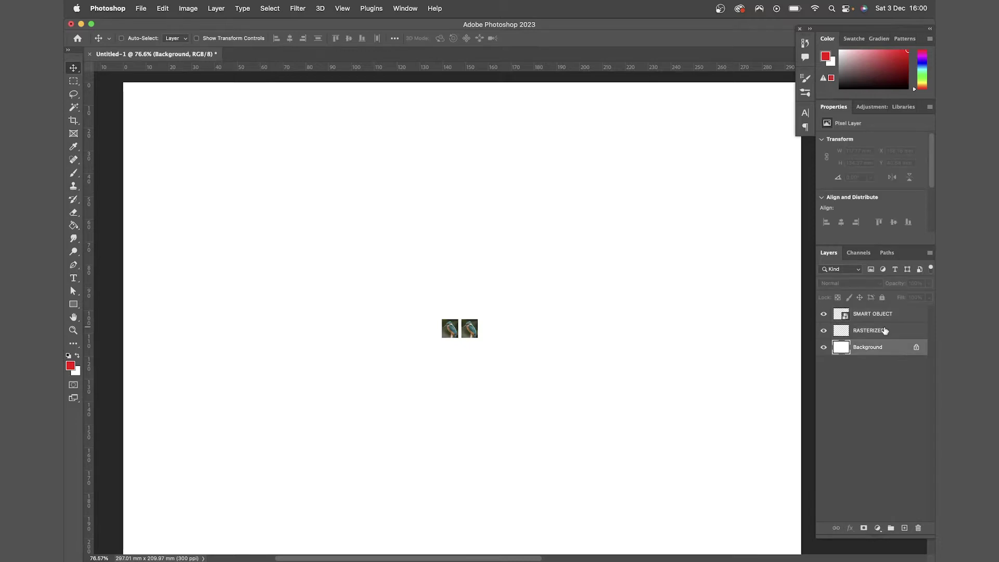
{"action": "left_click", "coordinate": [884, 330]}
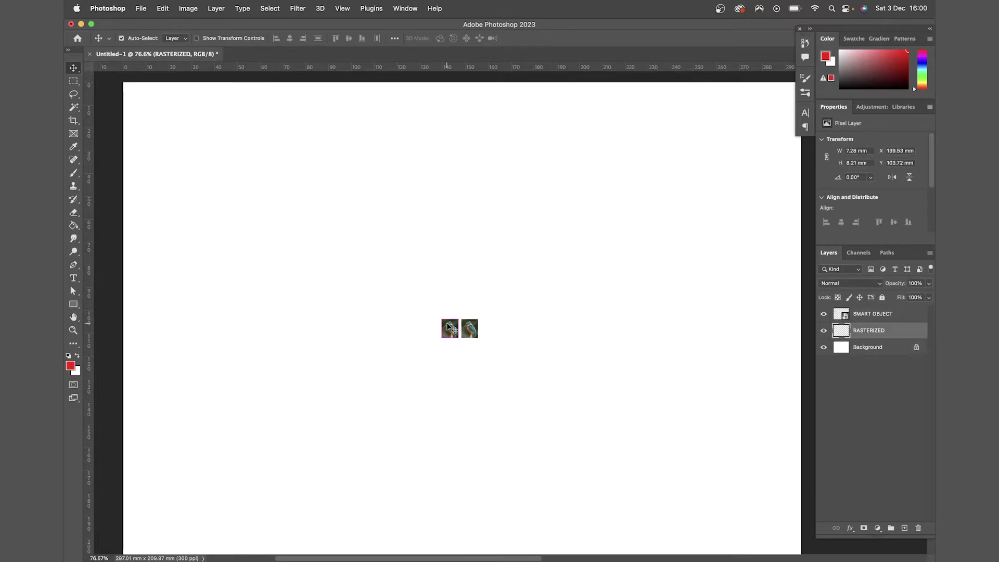
{"action": "key", "text": "ctrl+t"}
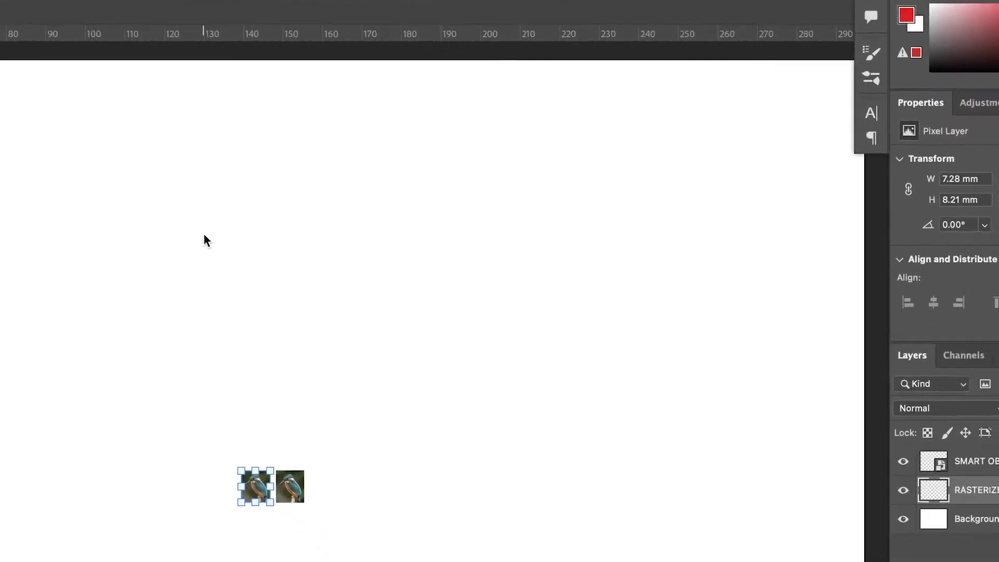
{"action": "key", "text": "Return"}
{"action": "left_click", "coordinate": [991, 466]}
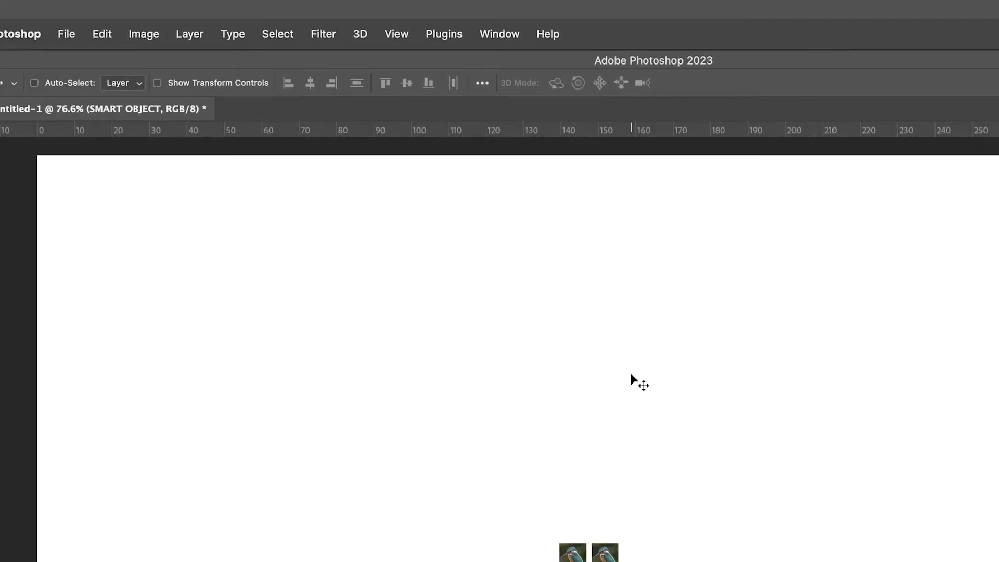
{"action": "key", "text": "ctrl+t"}
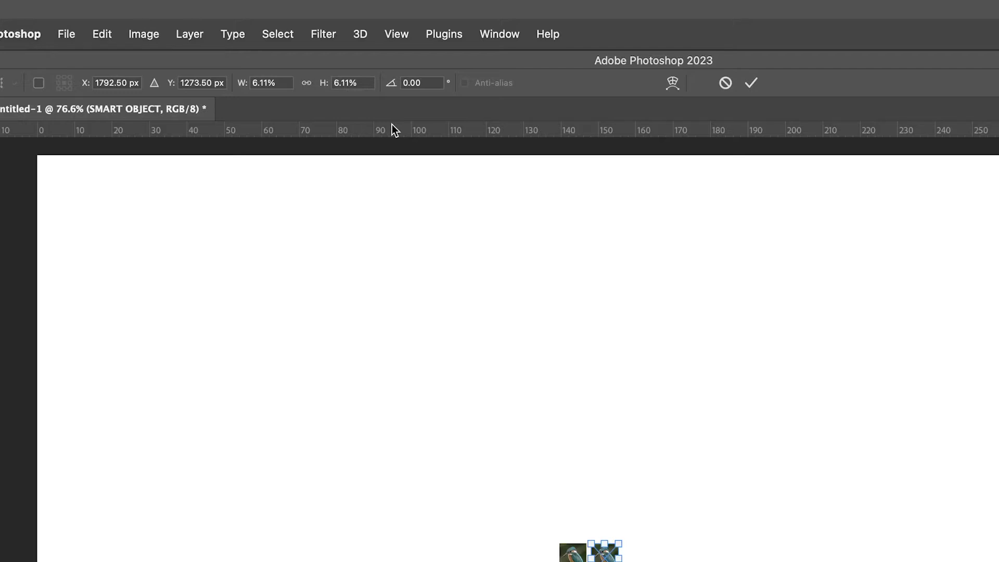
{"action": "key", "text": "Return"}
Scale both tiny kingfishers back up to full size, exposing the rasterized copy's blur.
{"action": "left_click", "coordinate": [863, 333], "text": "shift"}
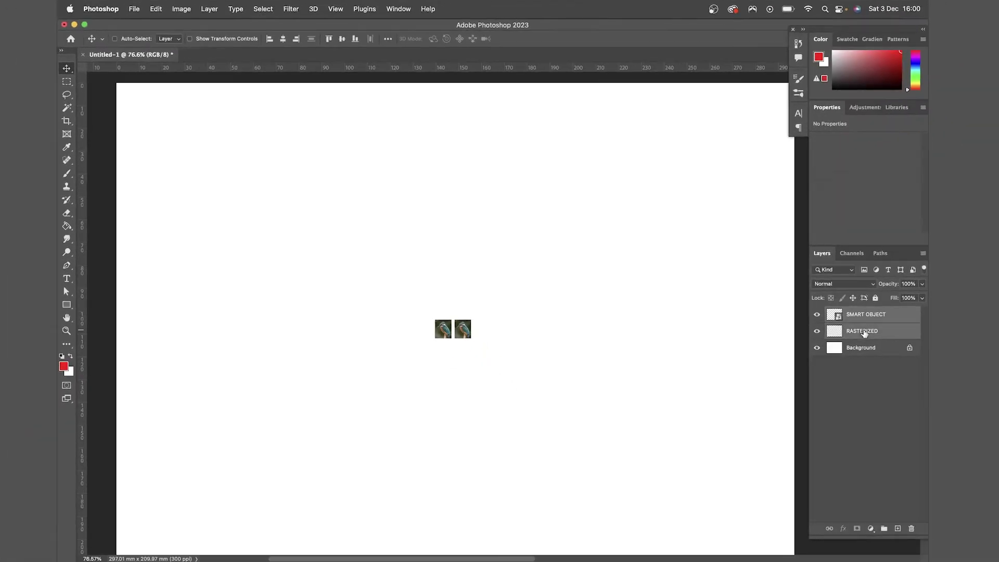
{"action": "key", "text": "ctrl+t"}
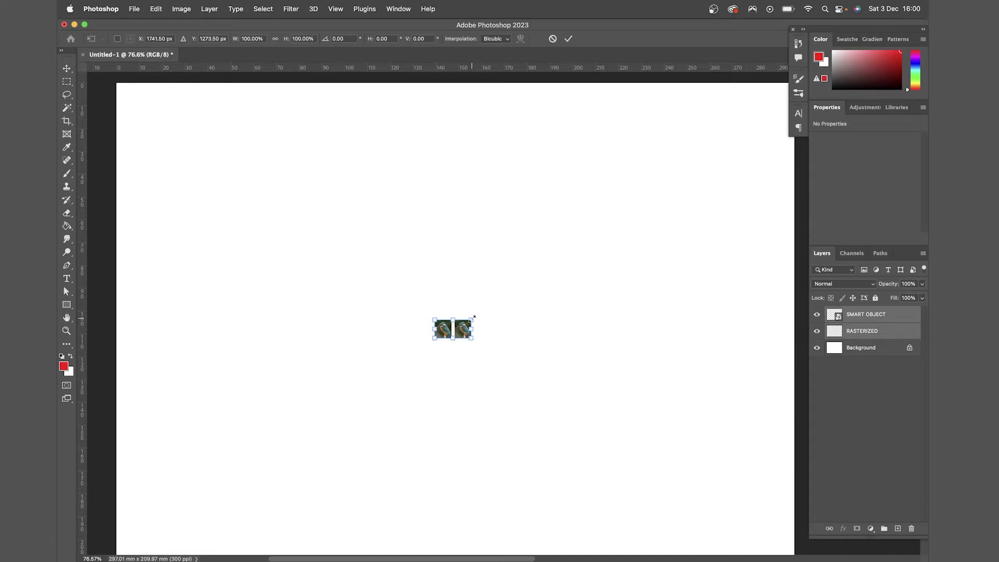
{"action": "left_click_drag", "start_coordinate": [472, 320], "coordinate": [735, 82]}
{"action": "key", "text": "Return"}
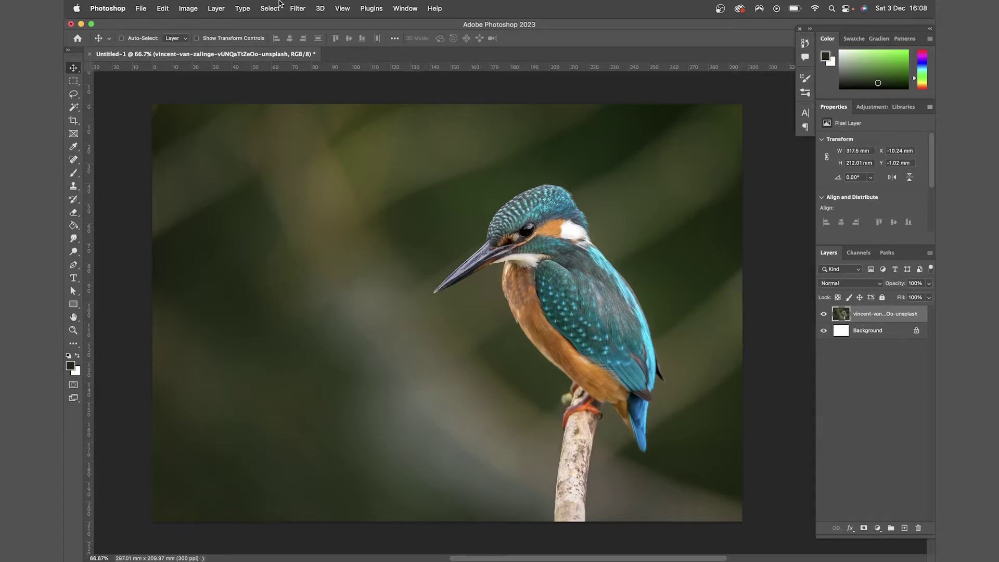
Select the kingfisher with Select > Subject and mask out the blurred background.
{"action": "left_click", "coordinate": [279, 4]}
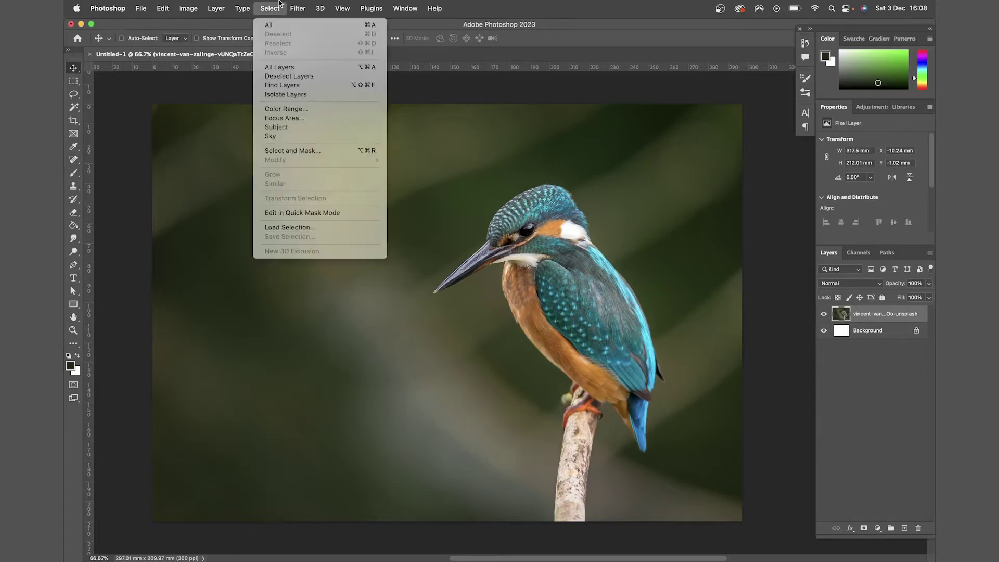
{"action": "left_click", "coordinate": [313, 128]}
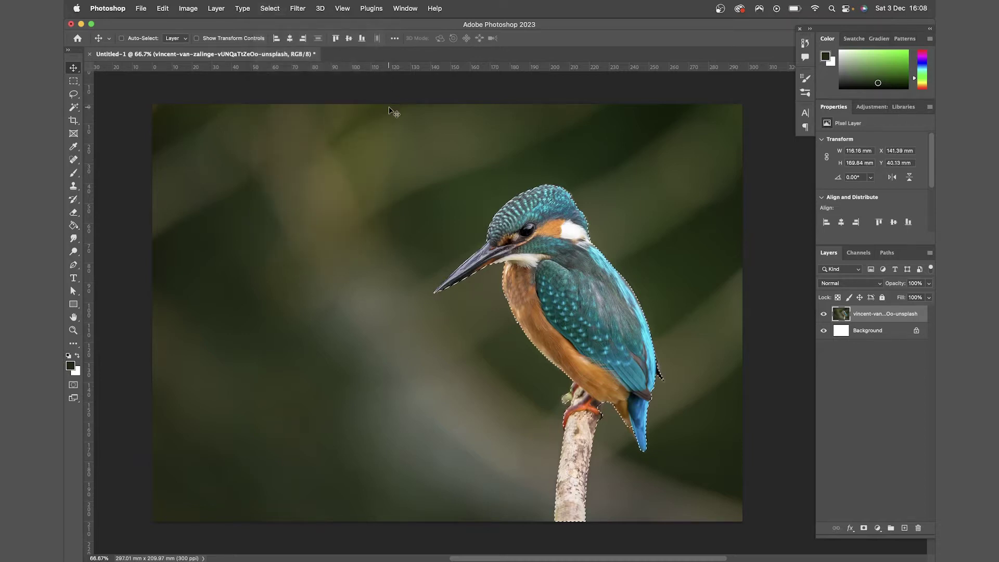
{"action": "left_click", "coordinate": [863, 528]}
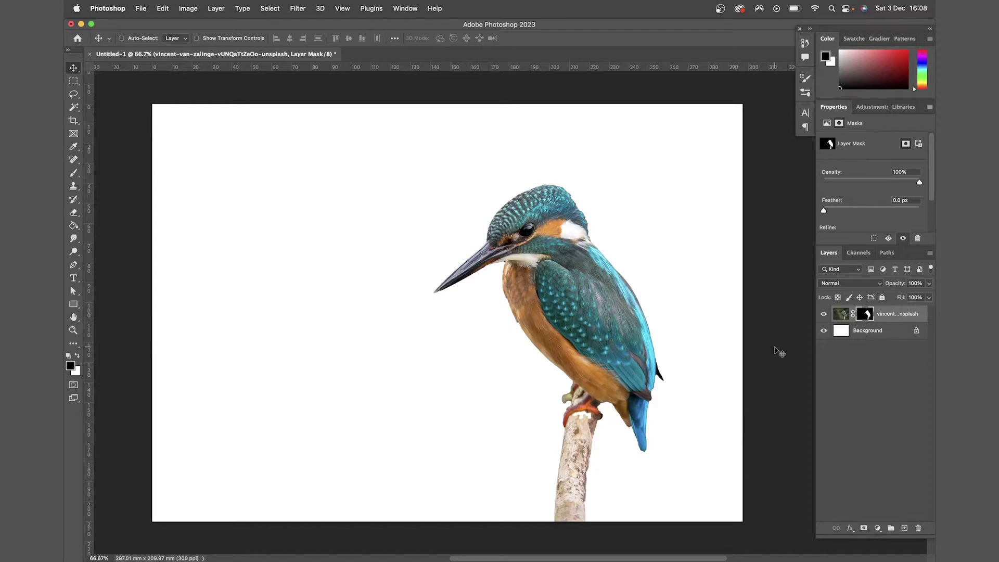
Switch to the Brush, then back to Move, and target the photo's image thumbnail.
{"action": "key", "text": "b"}
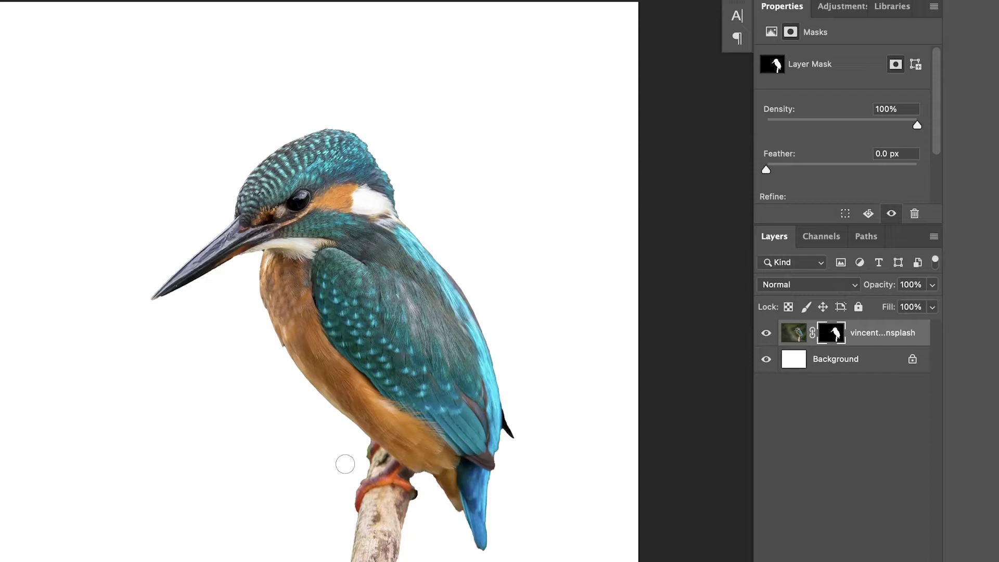
{"action": "key", "text": "v"}
{"action": "left_click", "coordinate": [882, 337]}
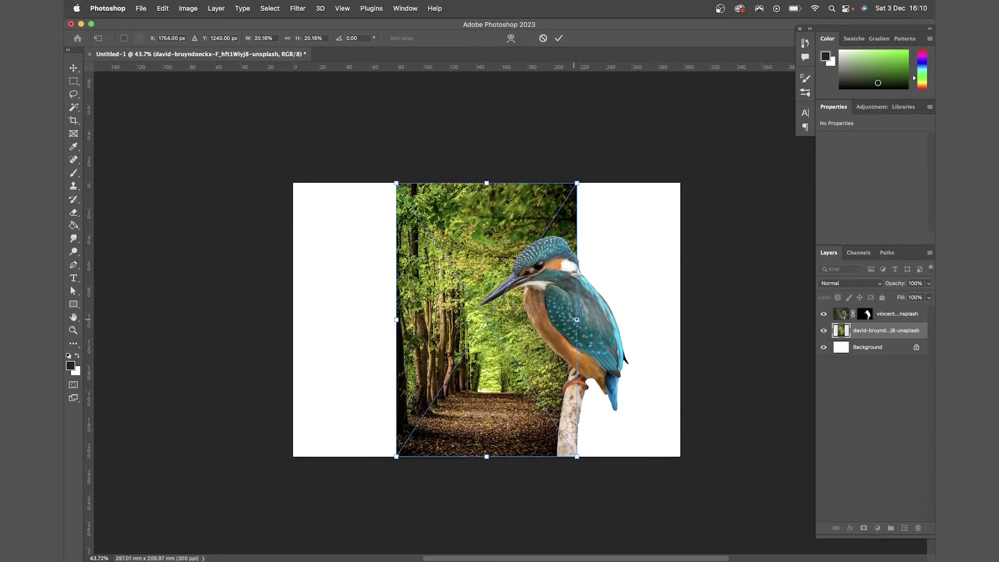
Stretch the forest photo to fill the page and flip it horizontally.
{"action": "left_click_drag", "start_coordinate": [577, 321], "coordinate": [751, 270]}
{"action": "right_click", "coordinate": [572, 305]}
{"action": "left_click", "coordinate": [604, 521]}
{"action": "key", "text": "Return"}
{"action": "key", "text": "cmd+0"}
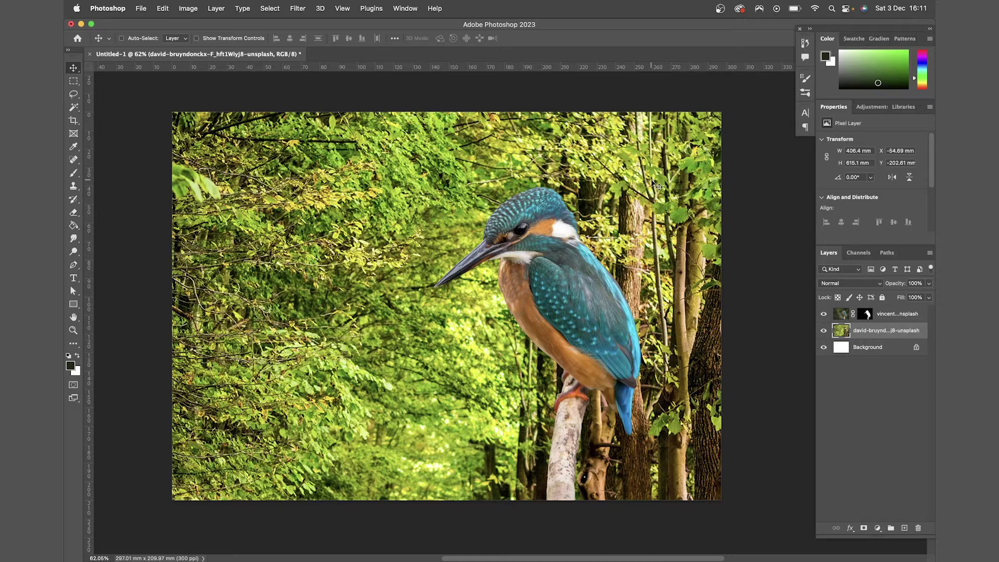
Apply a destructive Gaussian Blur to the forest photo.
{"action": "left_click", "coordinate": [298, 6]}
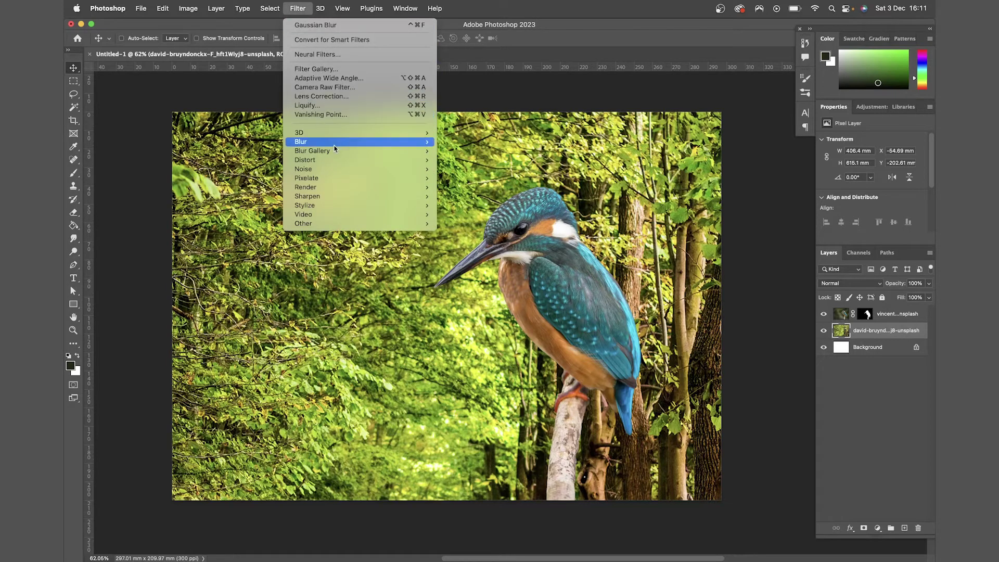
{"action": "mouse_move", "coordinate": [335, 142]}
{"action": "left_click", "coordinate": [494, 179]}
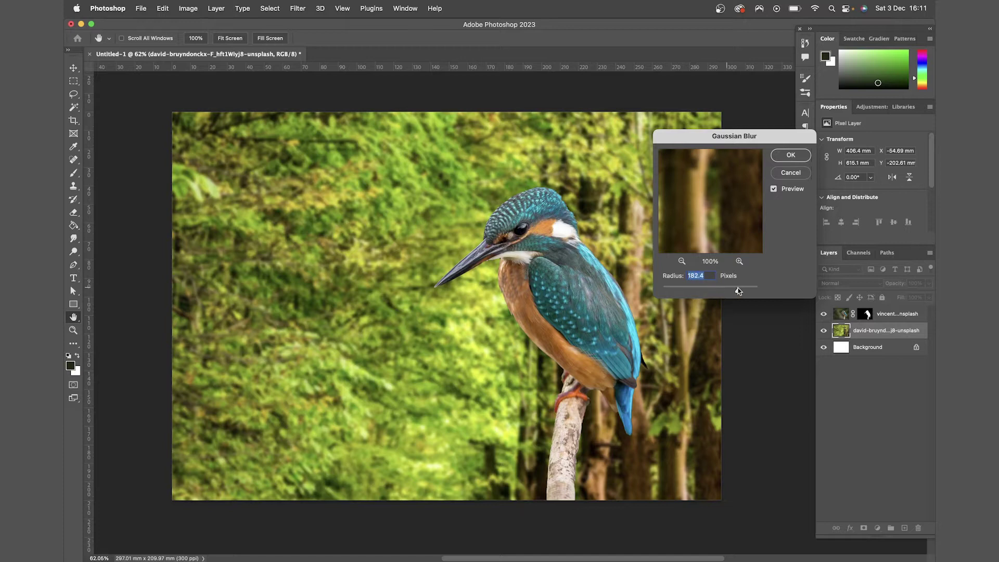
{"action": "left_click", "coordinate": [791, 156]}
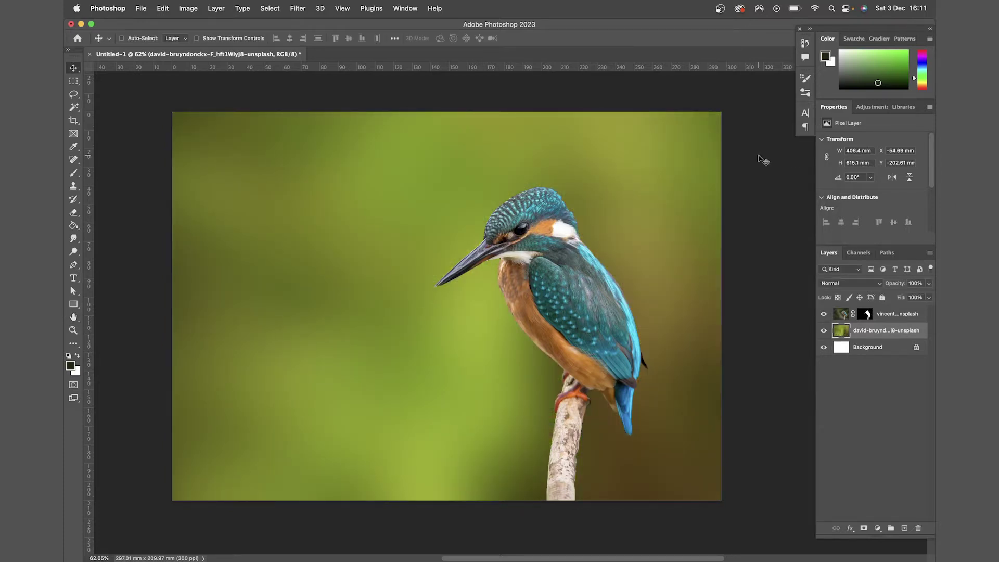
{"action": "scroll", "coordinate": [770, 248], "scroll_direction": "left", "scroll_amount": 3}
{"action": "scroll", "coordinate": [770, 247], "scroll_direction": "right", "scroll_amount": 3}
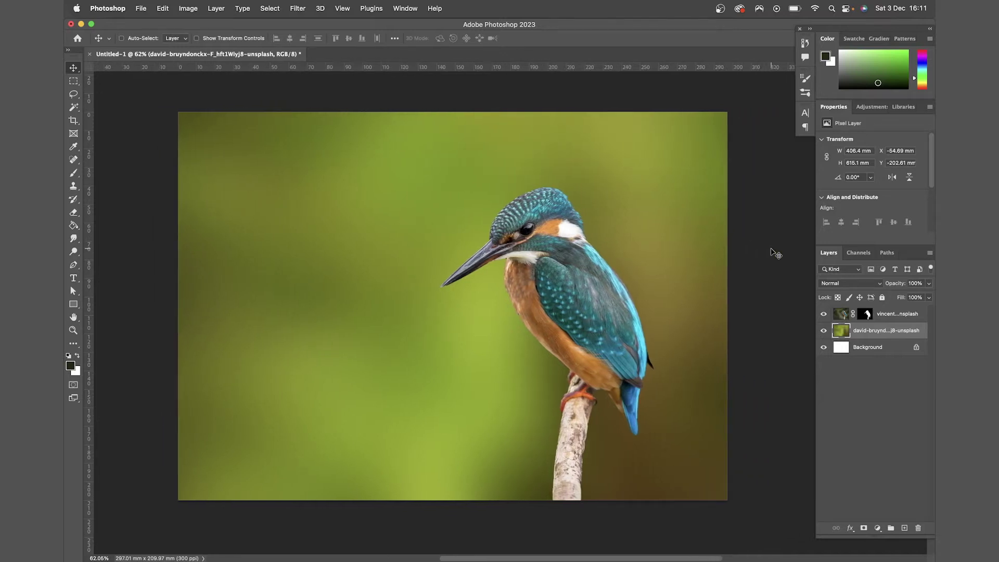
Reopen Gaussian Blur, drag the radius to 0.1, and cancel.
{"action": "left_click", "coordinate": [306, 7]}
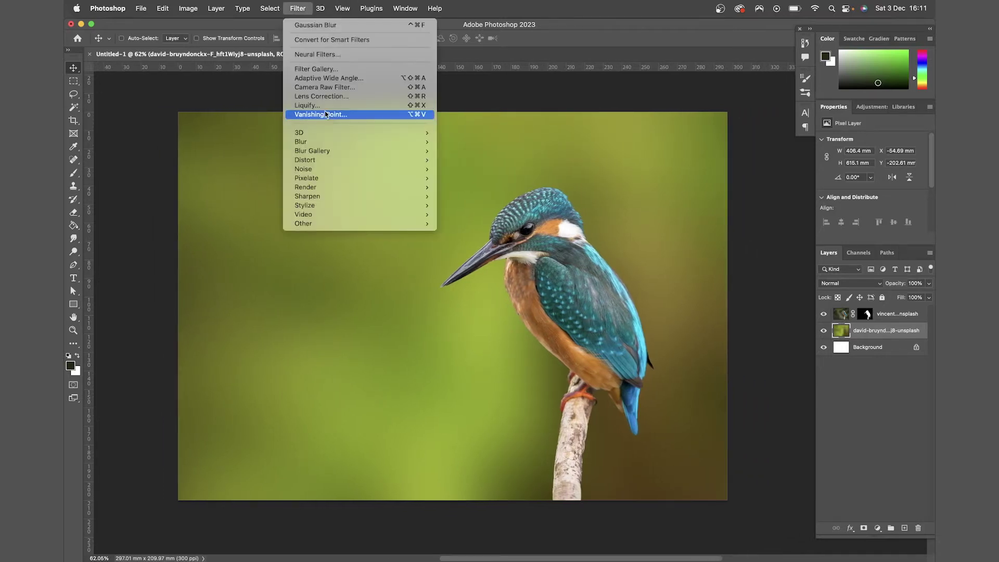
{"action": "mouse_move", "coordinate": [323, 142]}
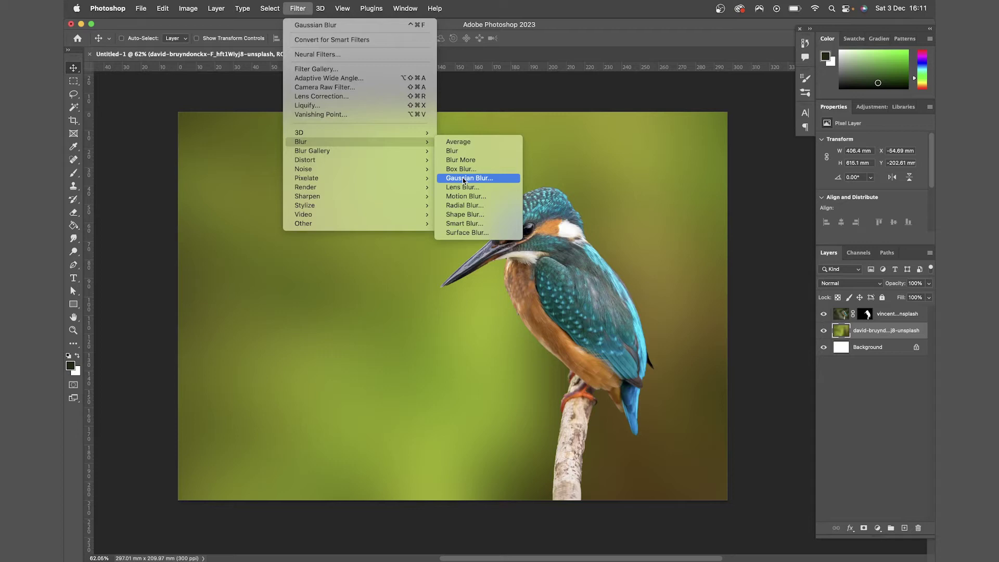
{"action": "left_click", "coordinate": [463, 178]}
{"action": "left_click_drag", "start_coordinate": [737, 290], "coordinate": [660, 290]}
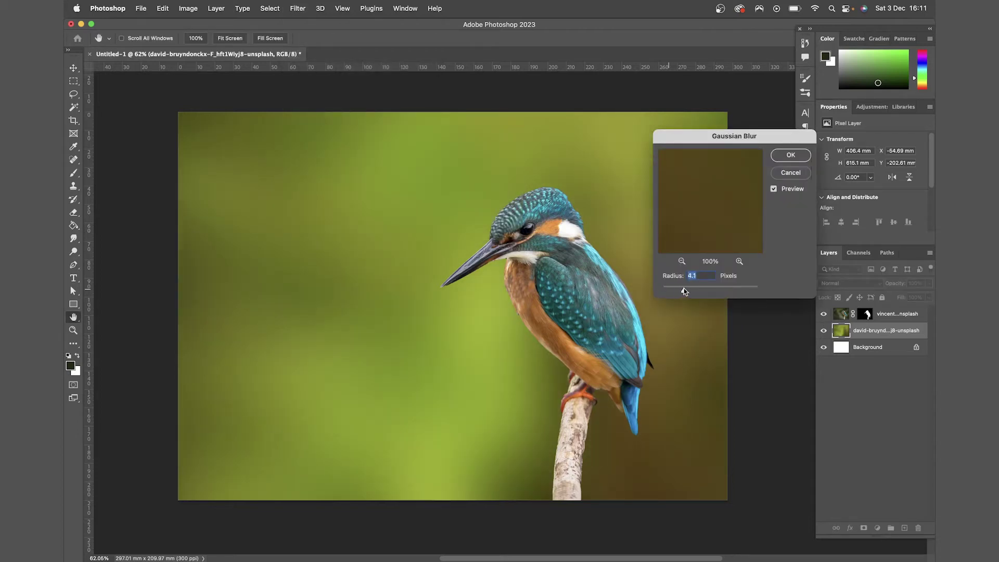
{"action": "left_click", "coordinate": [794, 172]}
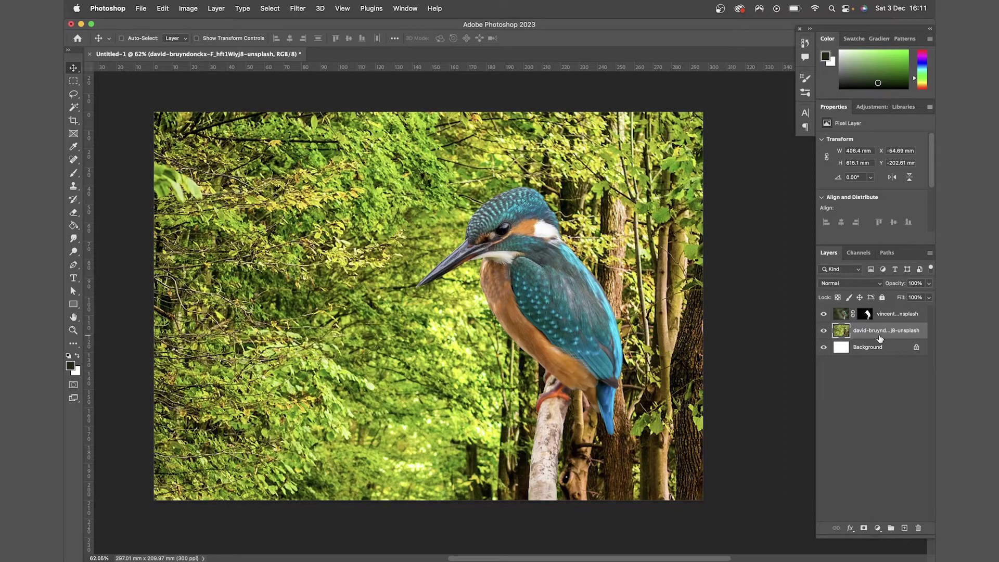
Convert the forest layer to a smart object and apply a 20.4-pixel Gaussian Blur smart filter.
{"action": "right_click", "coordinate": [880, 337]}
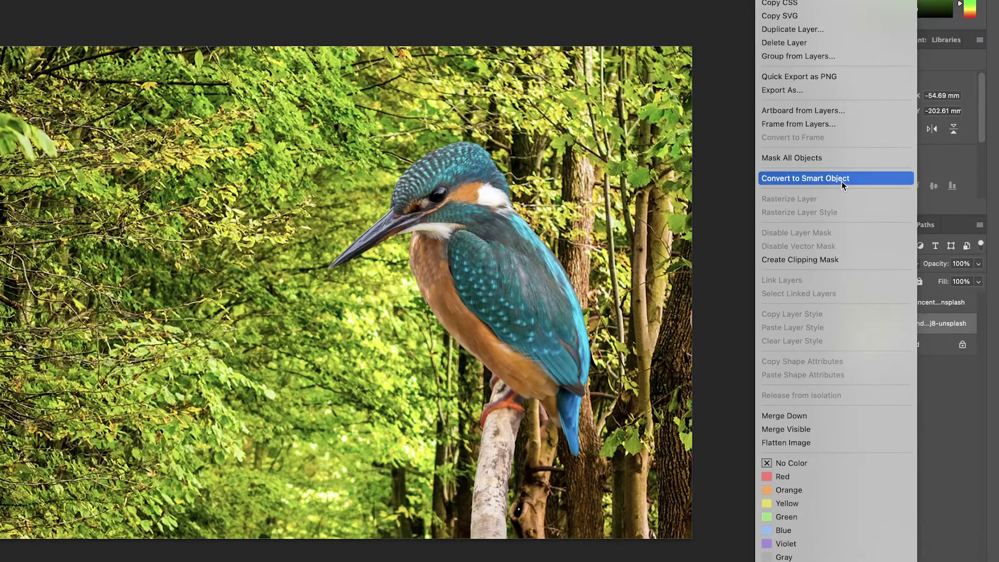
{"action": "left_click", "coordinate": [818, 216]}
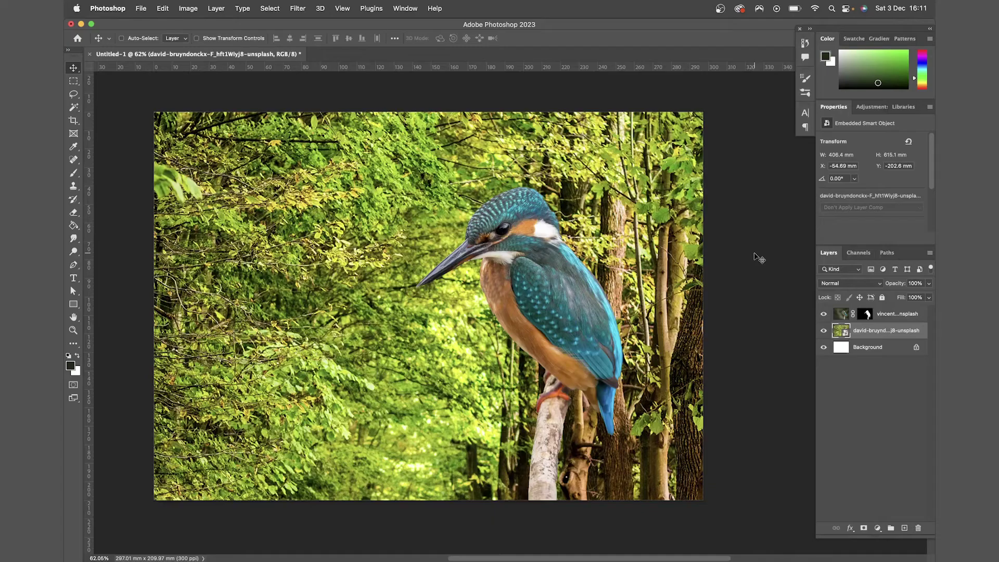
{"action": "left_click", "coordinate": [298, 8]}
{"action": "mouse_move", "coordinate": [326, 142]}
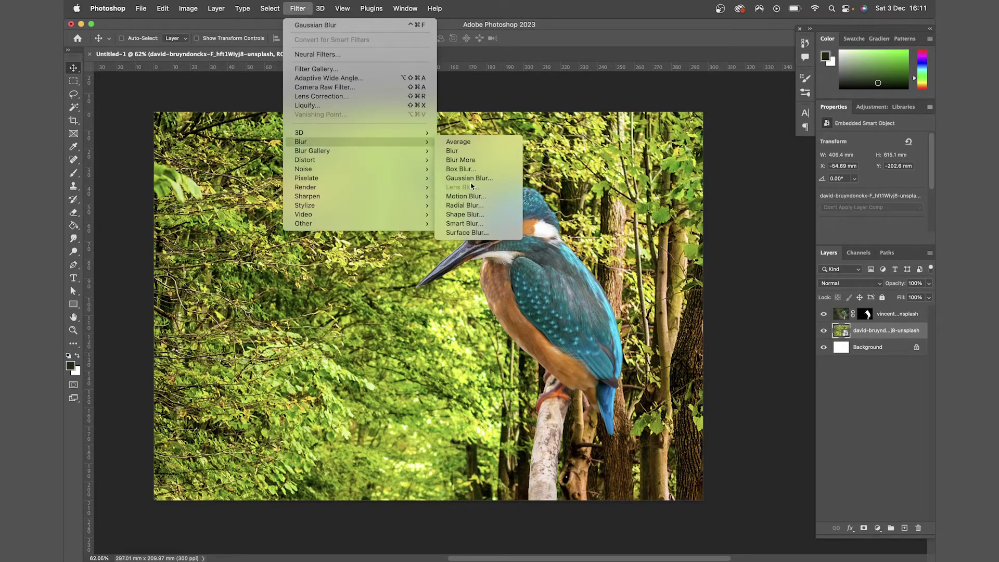
{"action": "left_click", "coordinate": [480, 179]}
{"action": "mouse_move", "coordinate": [736, 287]}
{"action": "left_mouse_down"}
{"action": "mouse_move", "coordinate": [705, 290]}
{"action": "mouse_move", "coordinate": [742, 289]}
{"action": "left_mouse_up"}
{"action": "left_click", "coordinate": [794, 158]}
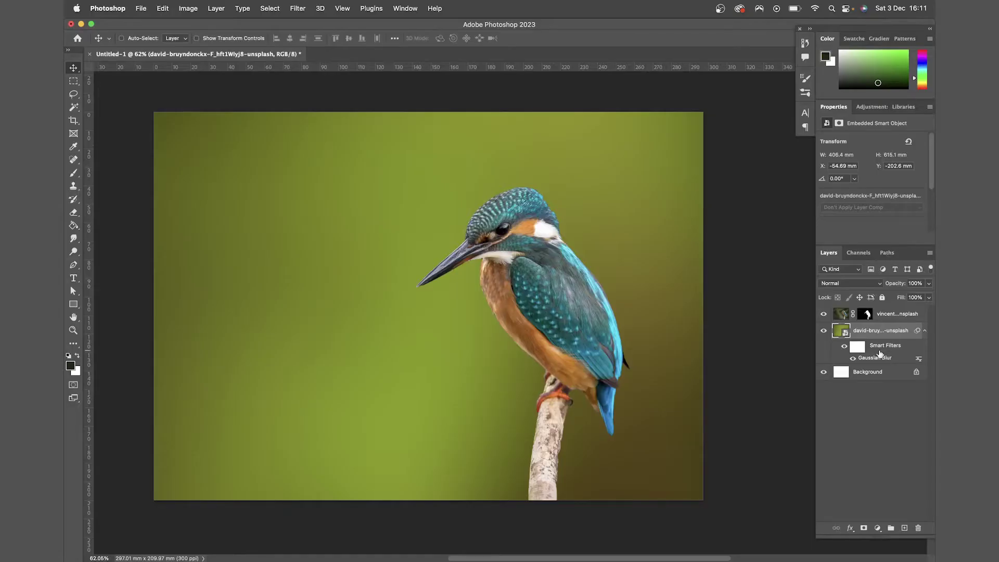
Edit the Gaussian Blur smart filter to a 50.1-pixel radius.
{"action": "double_click", "coordinate": [853, 406]}
{"action": "mouse_move", "coordinate": [721, 295]}
{"action": "left_mouse_down"}
{"action": "mouse_move", "coordinate": [690, 290]}
{"action": "mouse_move", "coordinate": [715, 291]}
{"action": "left_mouse_up"}
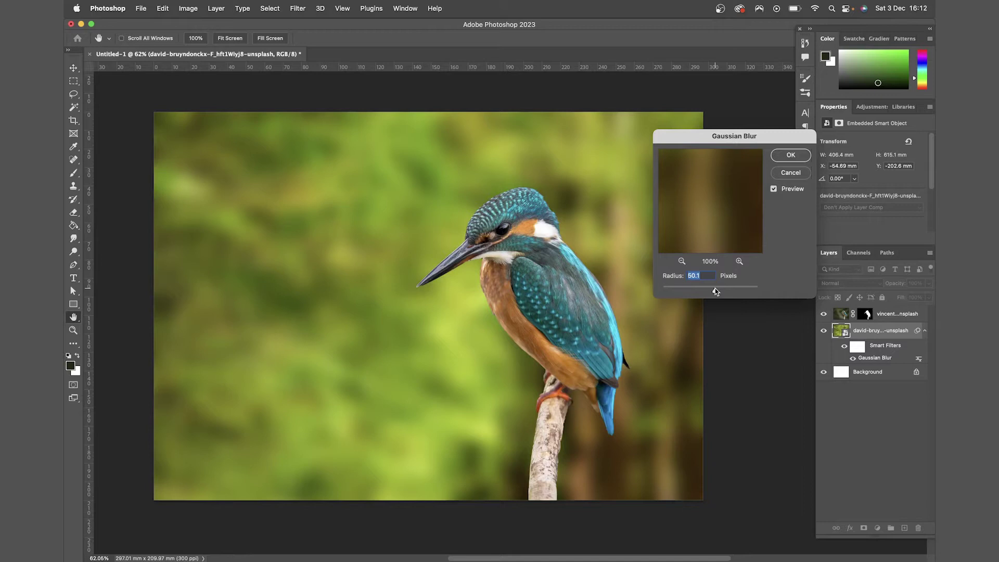
{"action": "left_click", "coordinate": [790, 155]}
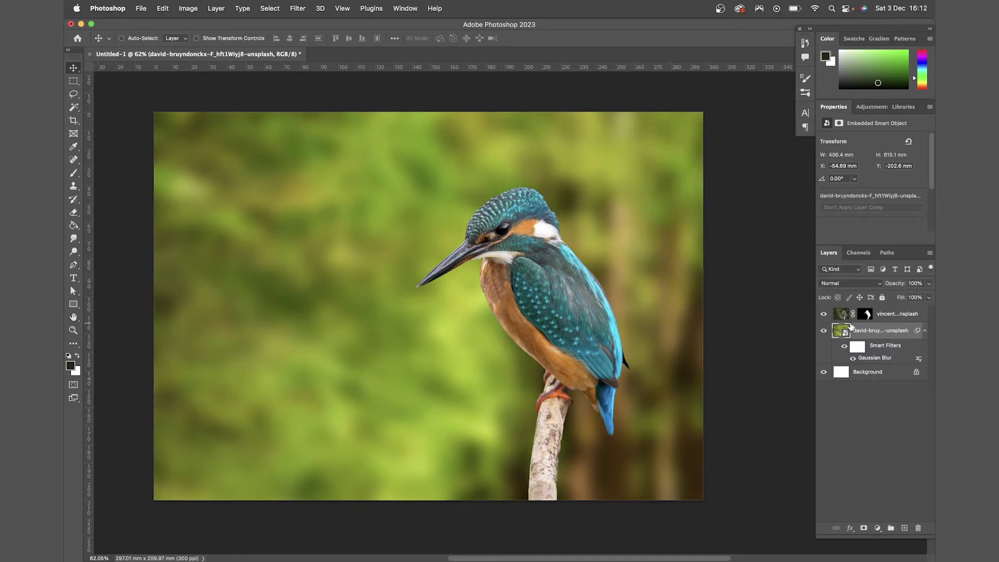
In the forest smart object's contents, add a clipped Hue/Saturation: Hue +15, Saturation -25, Lightness -11.
{"action": "double_click", "coordinate": [843, 333]}
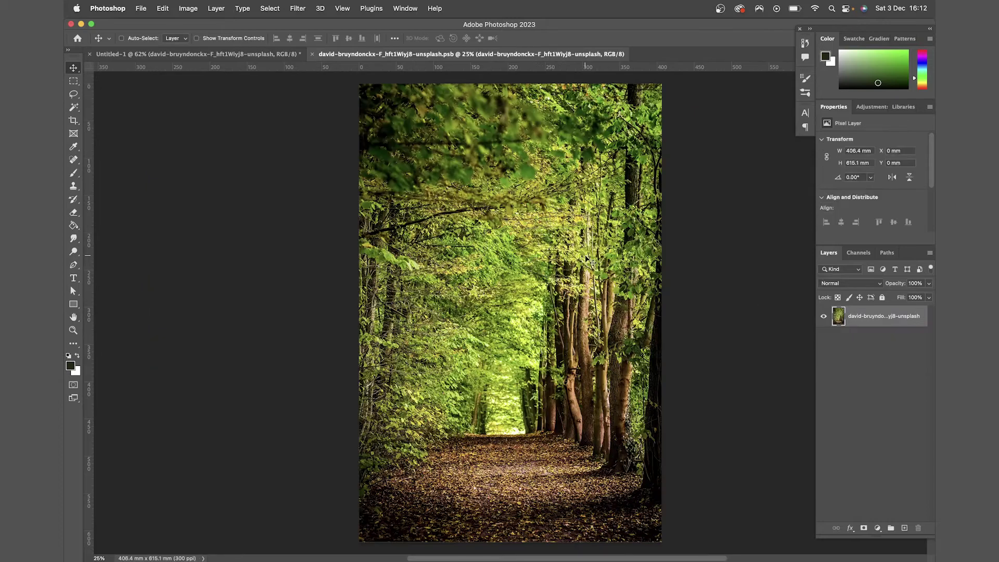
{"action": "left_click", "coordinate": [877, 527]}
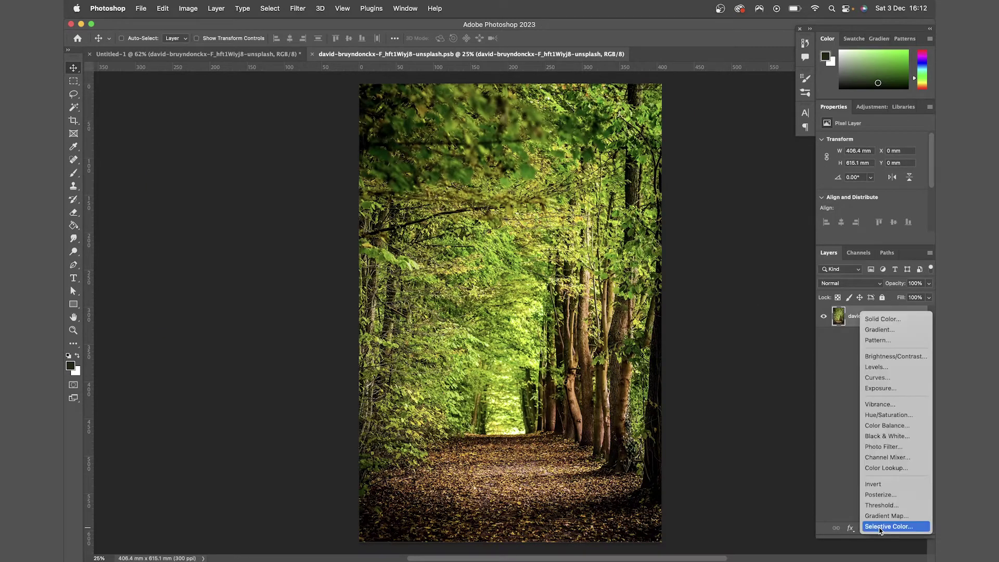
{"action": "left_click", "coordinate": [880, 413]}
{"action": "left_click", "coordinate": [869, 326], "text": "alt"}
{"action": "mouse_move", "coordinate": [871, 178]}
{"action": "left_mouse_down"}
{"action": "mouse_move", "coordinate": [858, 179]}
{"action": "mouse_move", "coordinate": [877, 180]}
{"action": "left_mouse_up"}
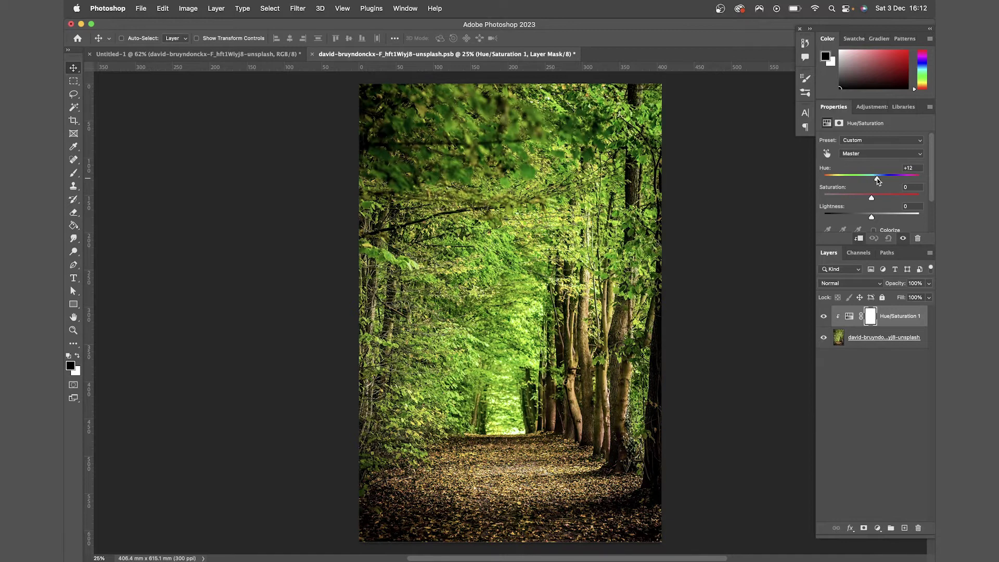
{"action": "left_click", "coordinate": [860, 198]}
{"action": "left_click", "coordinate": [866, 216]}
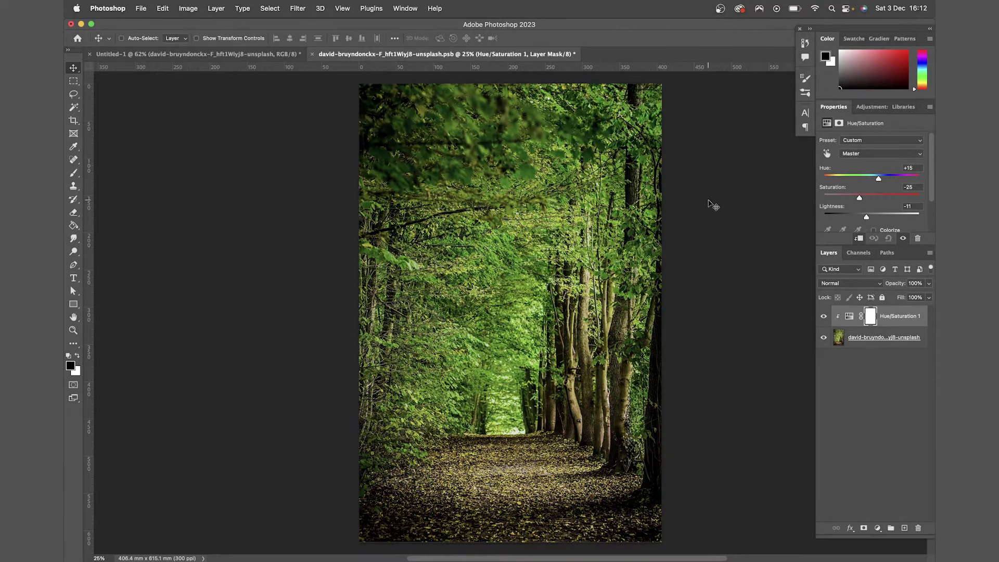
Merge the Hue/Saturation 1 layer down into the forest image and close the document.
{"action": "left_click", "coordinate": [894, 319]}
{"action": "right_click", "coordinate": [898, 322]}
{"action": "left_click", "coordinate": [838, 410]}
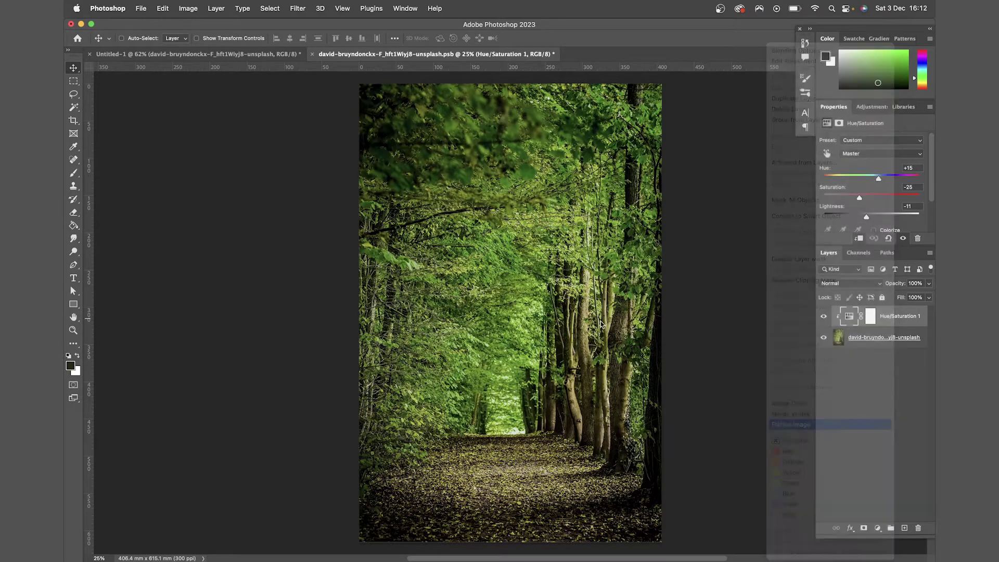
{"action": "left_click", "coordinate": [312, 54]}
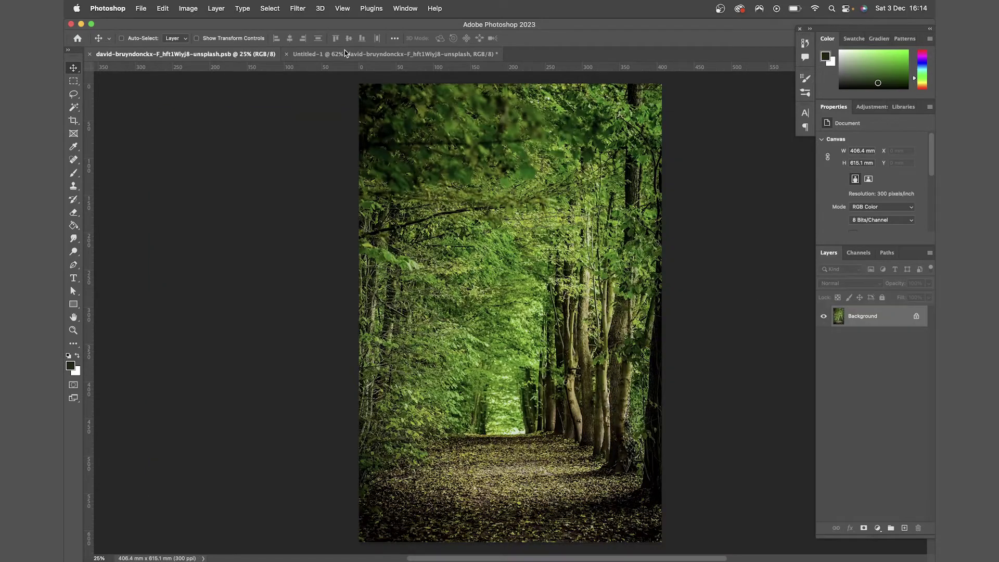
Arrange the documents 2-up Vertical and convert the forest Background into Layer 0.
{"action": "left_click", "coordinate": [410, 8]}
{"action": "mouse_move", "coordinate": [479, 28]}
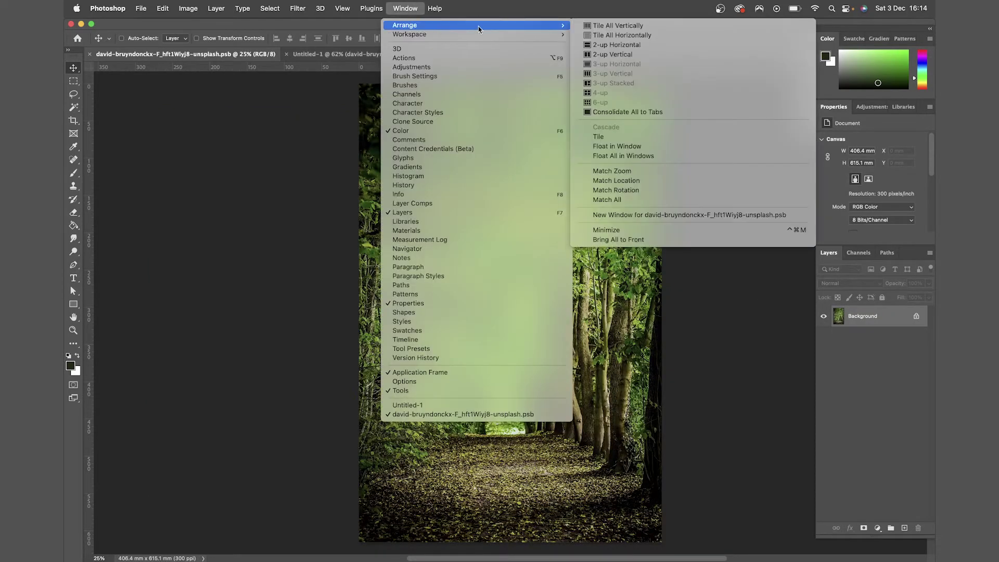
{"action": "left_click", "coordinate": [637, 55]}
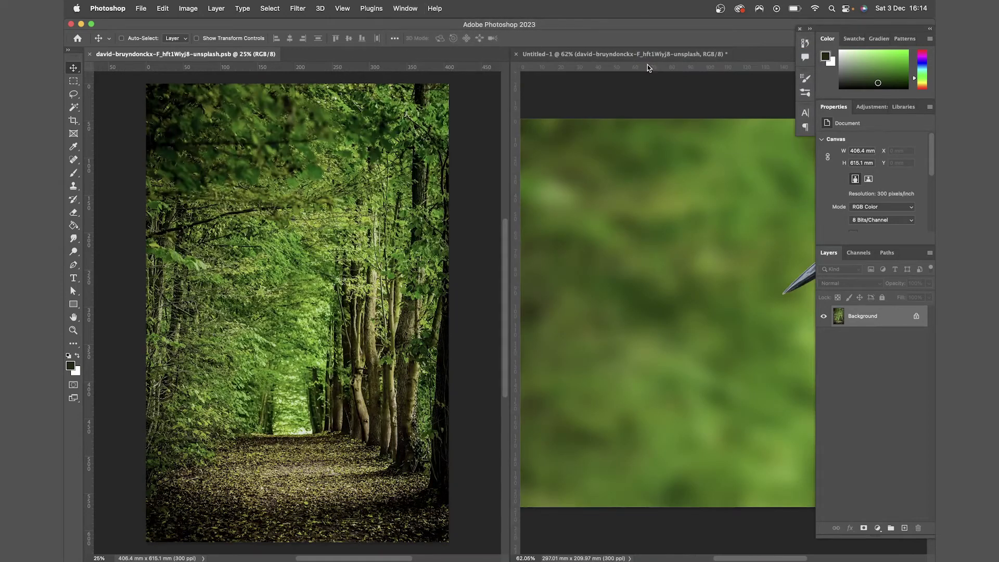
{"action": "double_click", "coordinate": [903, 323]}
{"action": "left_click", "coordinate": [791, 333]}
Shift the forest's hue to -17 with Image > Adjustments > Hue/Saturation.
{"action": "left_click", "coordinate": [187, 8]}
{"action": "mouse_move", "coordinate": [205, 42]}
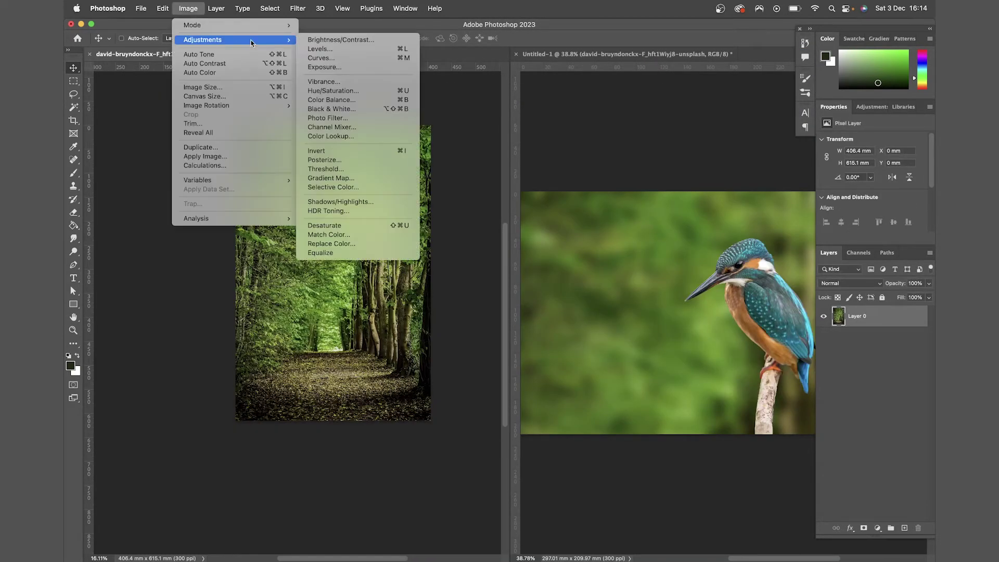
{"action": "left_click", "coordinate": [333, 92]}
{"action": "left_click_drag", "start_coordinate": [767, 287], "coordinate": [762, 292]}
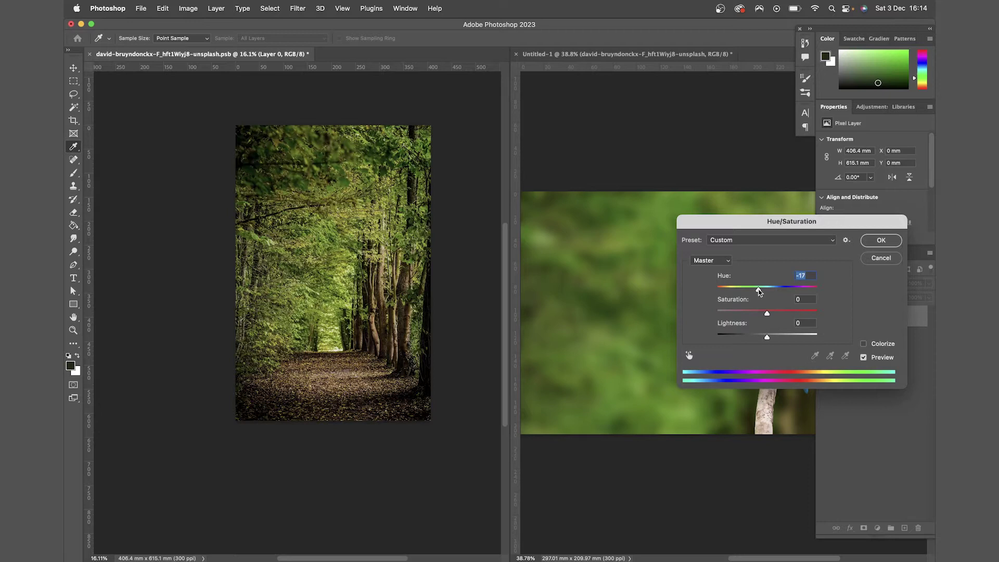
{"action": "left_click", "coordinate": [881, 240]}
Save the forest .psb file and close it, leaving the kingfisher composite.
{"action": "key", "text": "super+s"}
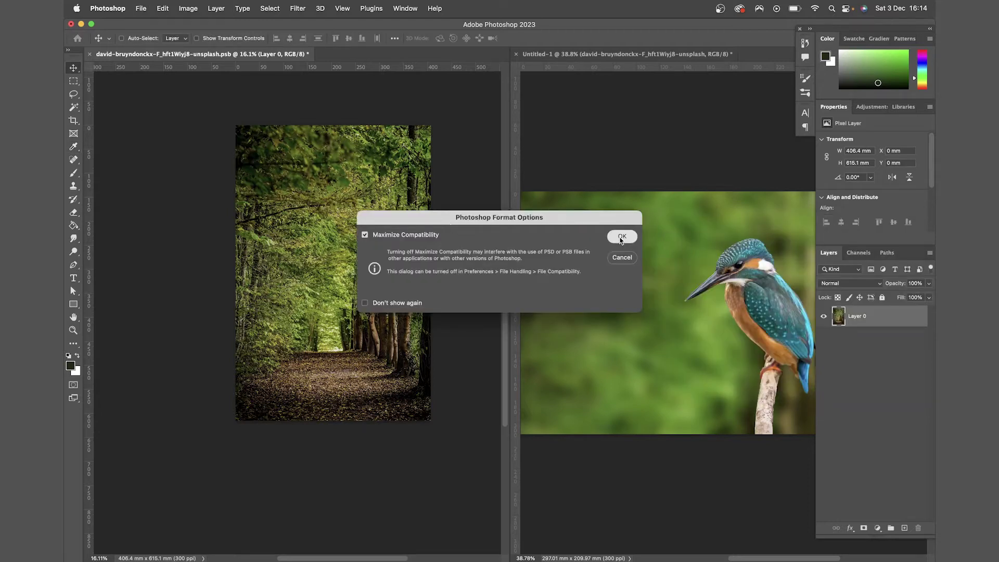
{"action": "left_click", "coordinate": [622, 236]}
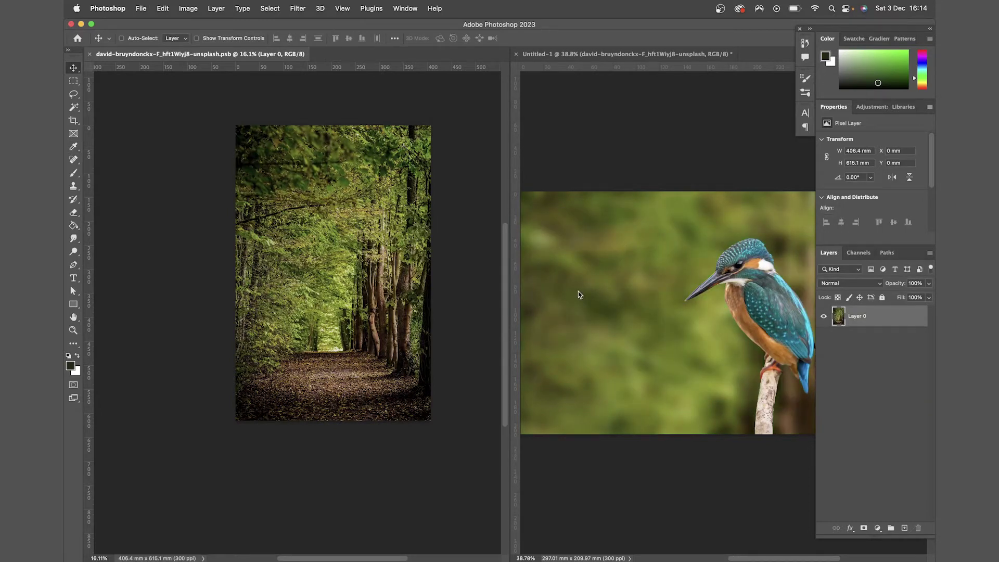
{"action": "left_click", "coordinate": [90, 54]}
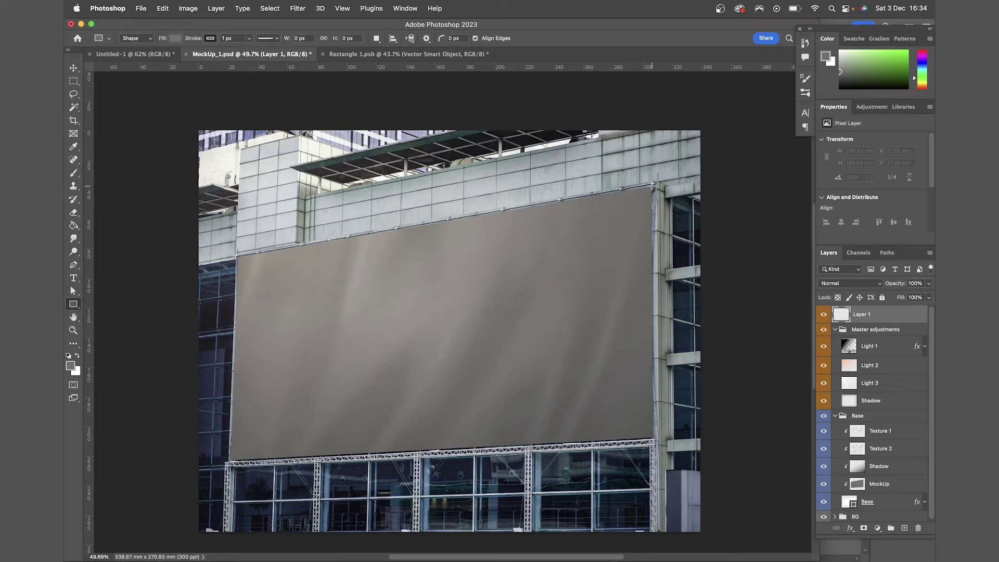
Draw a rectangle over the blank billboard and convert Rectangle 1 to a smart object.
{"action": "left_click_drag", "start_coordinate": [652, 185], "coordinate": [207, 437]}
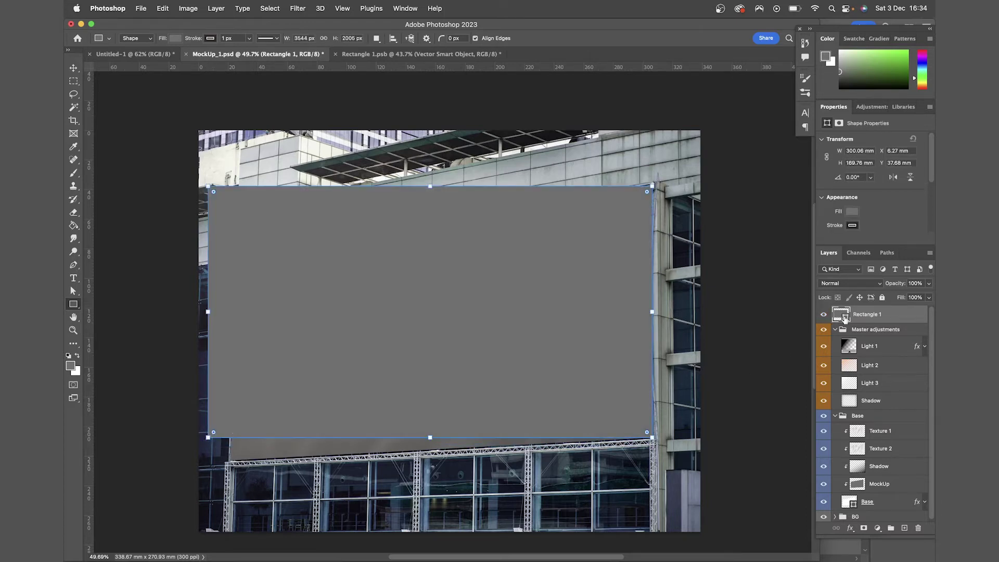
{"action": "key", "text": "v"}
{"action": "right_click", "coordinate": [868, 314]}
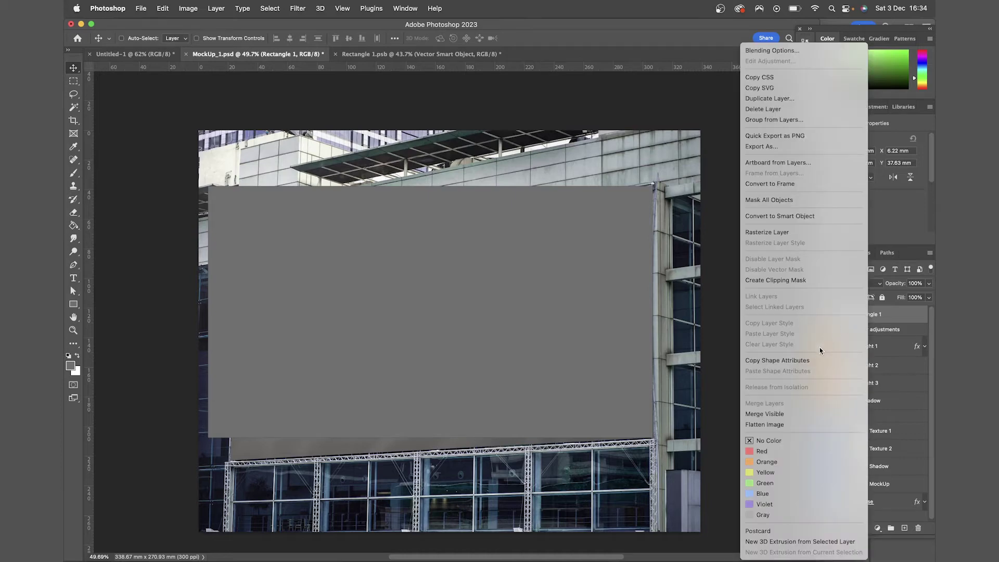
{"action": "left_click", "coordinate": [783, 216]}
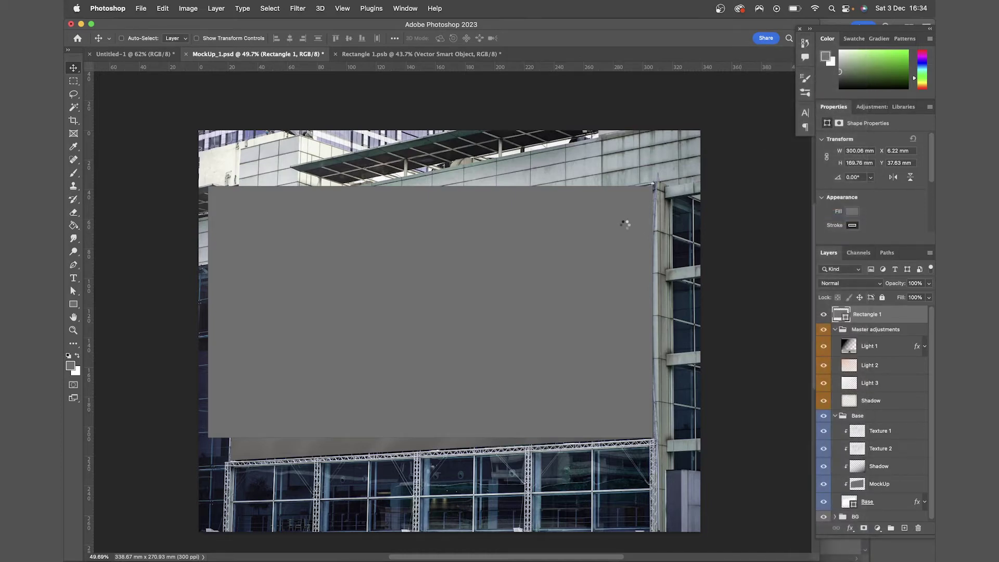
Pull in the rectangle's left edge and skew it to match the slanted billboard frame.
{"action": "key", "text": "super+t"}
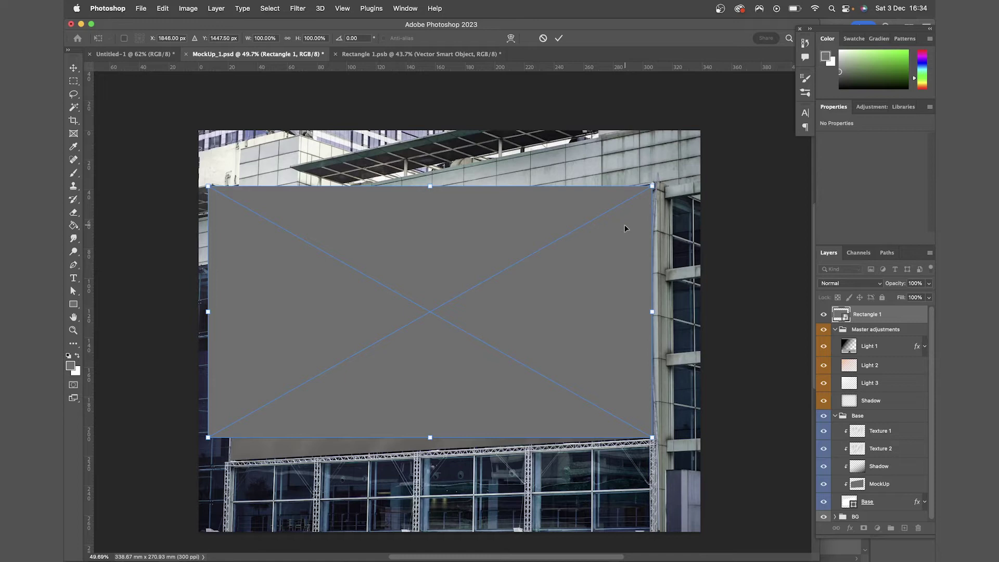
{"action": "left_click_drag", "start_coordinate": [210, 315], "coordinate": [230, 424]}
{"action": "right_click", "coordinate": [274, 276]}
{"action": "left_click", "coordinate": [297, 343]}
{"action": "scroll", "coordinate": [230, 333], "scroll_direction": "up", "scroll_amount": 5}
{"action": "scroll", "coordinate": [231, 421], "scroll_direction": "up", "scroll_amount": 3}
{"action": "scroll", "coordinate": [230, 421], "scroll_direction": "down", "scroll_amount": 10}
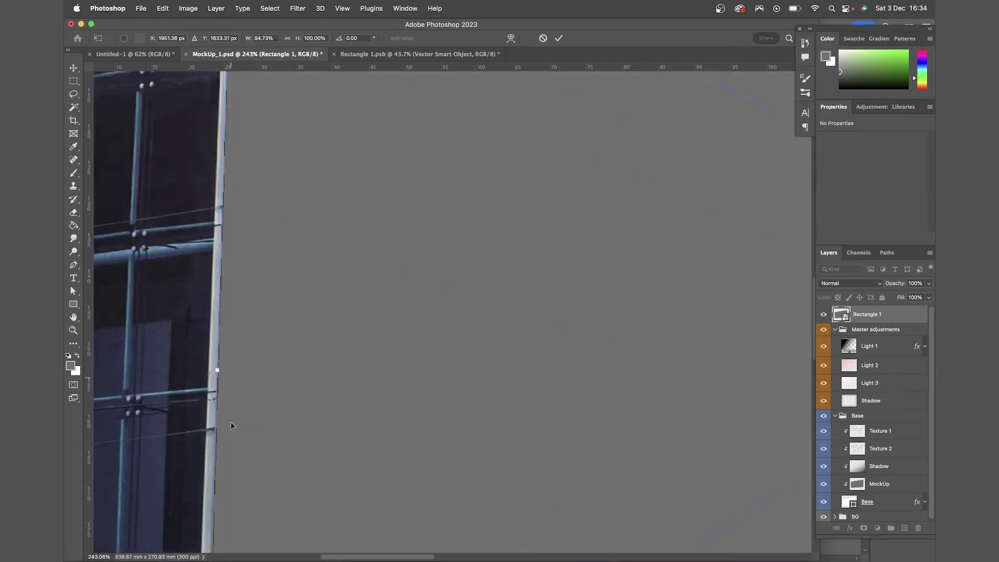
{"action": "left_click_drag", "start_coordinate": [229, 215], "coordinate": [231, 211]}
{"action": "scroll", "coordinate": [244, 208], "scroll_direction": "down", "scroll_amount": 8}
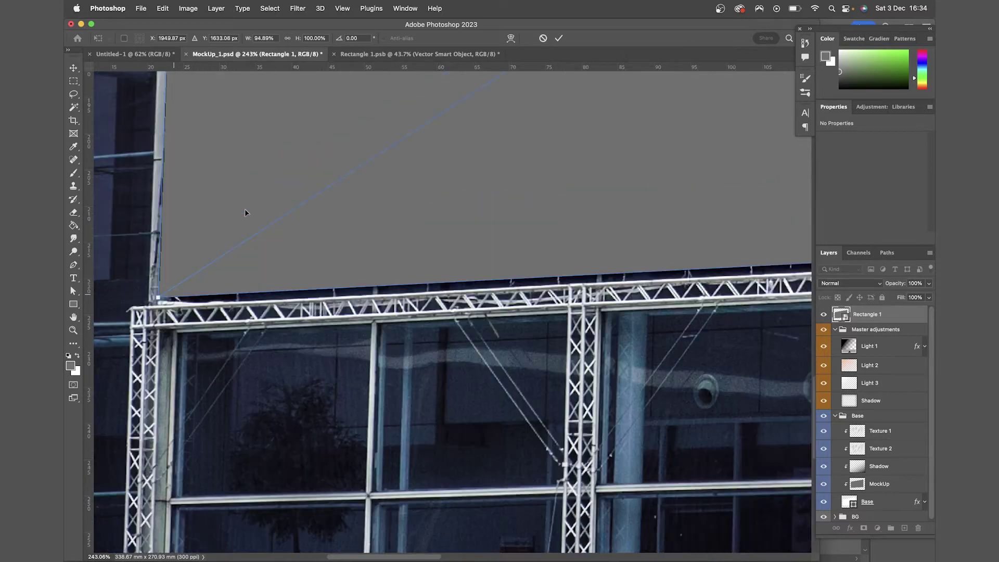
{"action": "key", "text": "Return"}
{"action": "scroll", "coordinate": [244, 208], "scroll_direction": "up", "scroll_amount": 5}
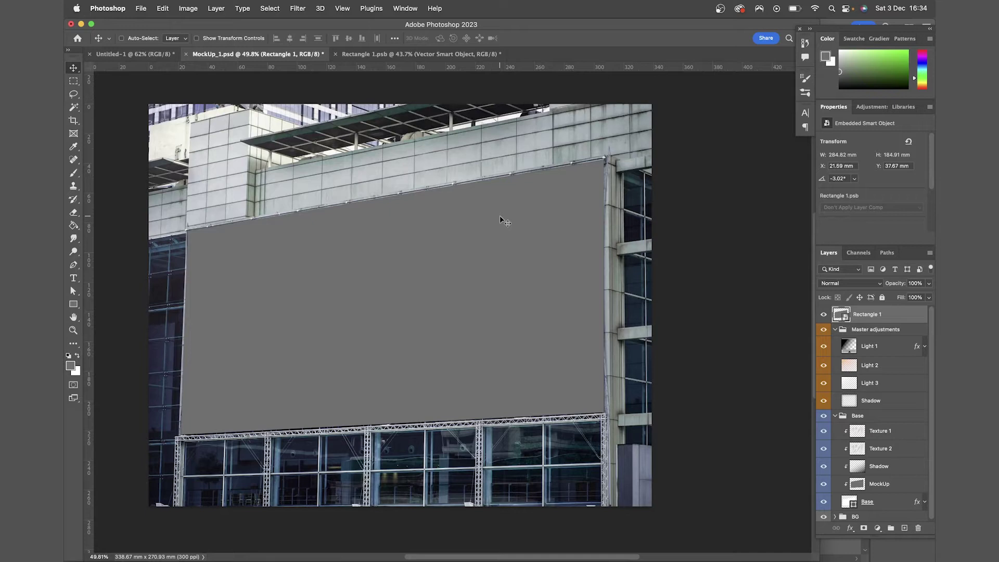
Open the Rectangle 1 smart object's contents and type HELLO in a text box.
{"action": "scroll", "coordinate": [515, 238], "scroll_direction": "down", "scroll_amount": 1}
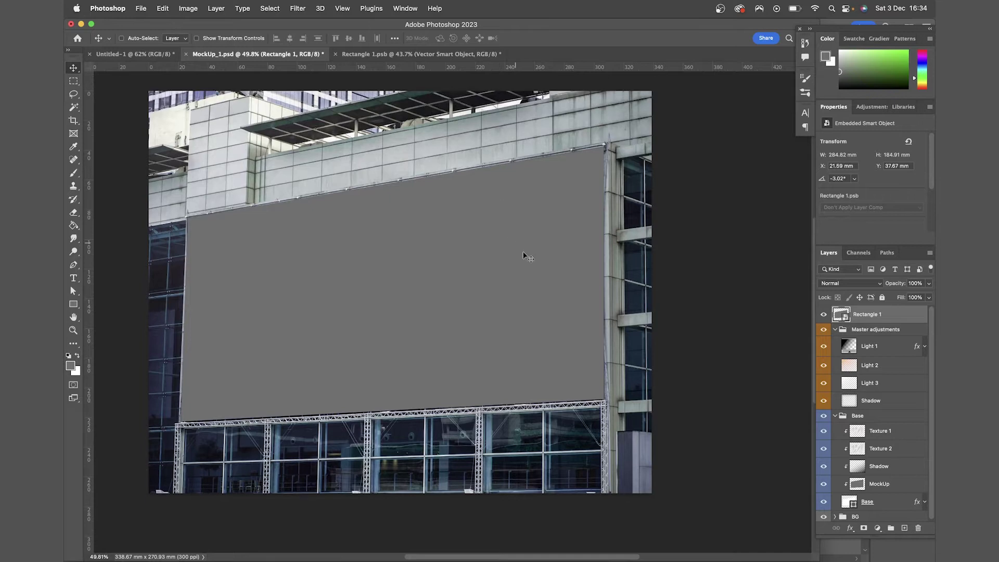
{"action": "double_click", "coordinate": [840, 314]}
{"action": "key", "text": "t"}
{"action": "mouse_move", "coordinate": [251, 193]}
{"action": "left_mouse_down"}
{"action": "mouse_move", "coordinate": [675, 395]}
{"action": "mouse_move", "coordinate": [668, 401]}
{"action": "left_mouse_up"}
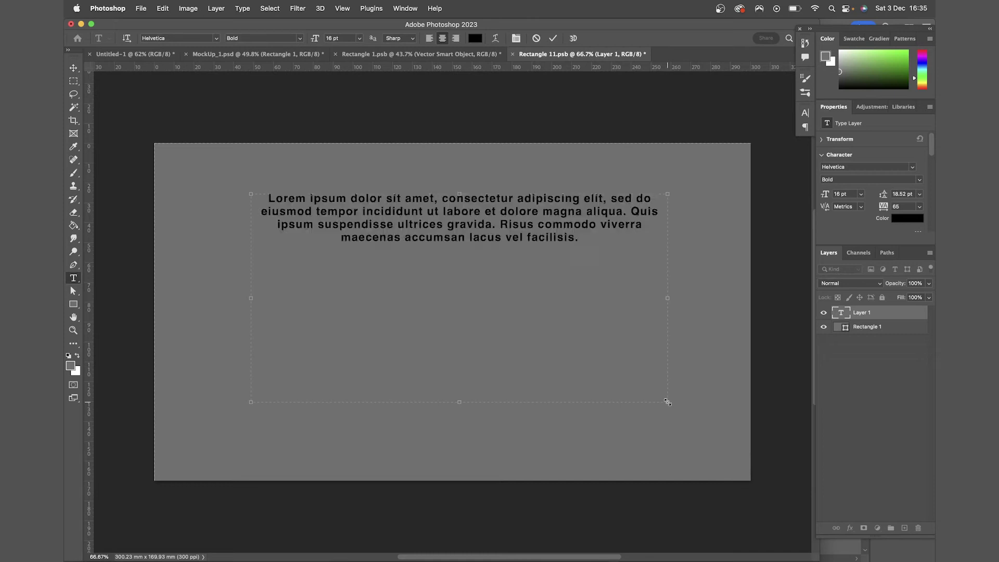
{"action": "type", "text": "HELLO"}
Set HELLO to 100 pt and move it to the canvas centre.
{"action": "key", "text": "super+a"}
{"action": "left_click", "coordinate": [345, 38]}
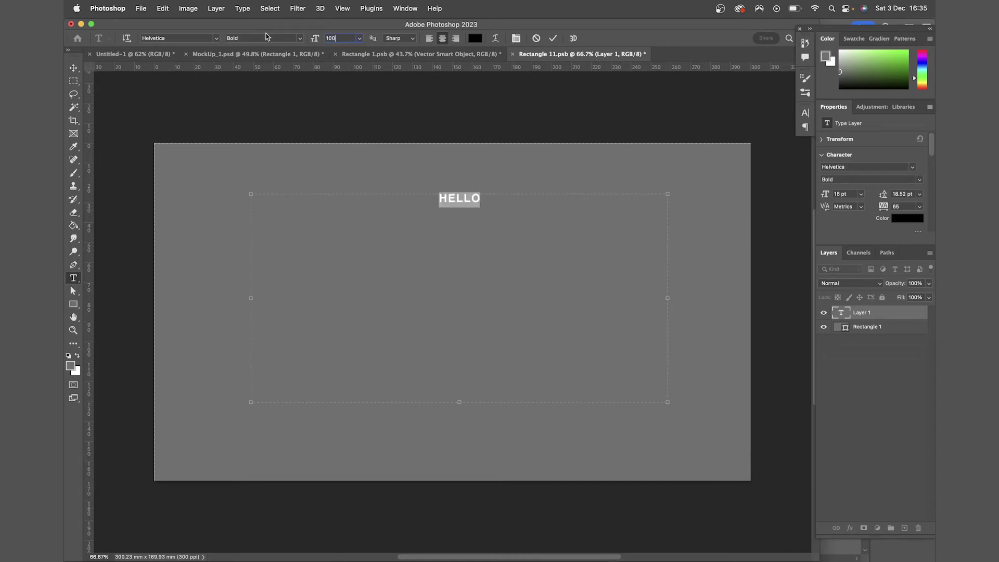
{"action": "key", "text": "Return"}
{"action": "left_click", "coordinate": [73, 68]}
{"action": "left_click_drag", "start_coordinate": [530, 260], "coordinate": [518, 336]}
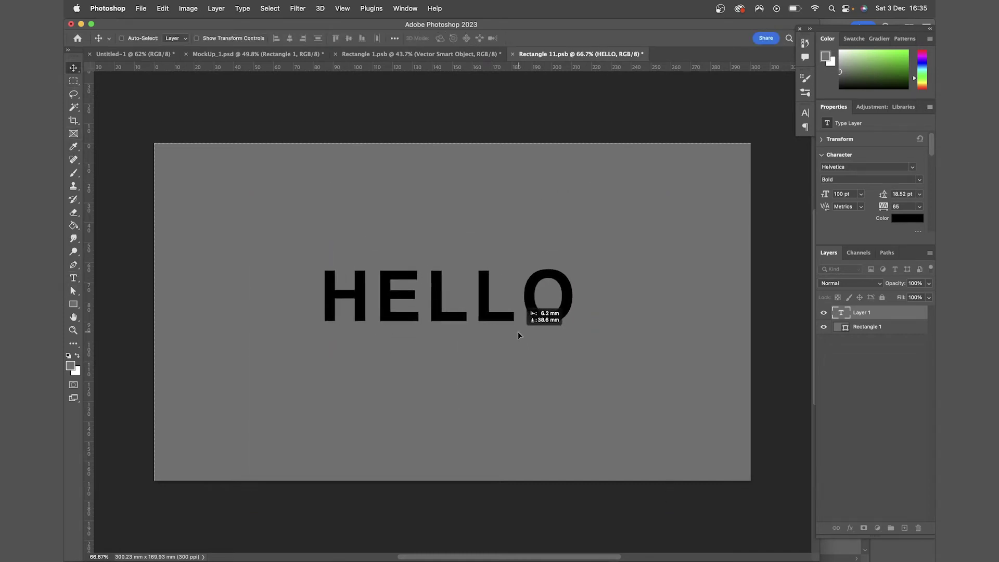
Save the billboard contents, close the tab, and return to MockUp_1.psd.
{"action": "key", "text": "super+s"}
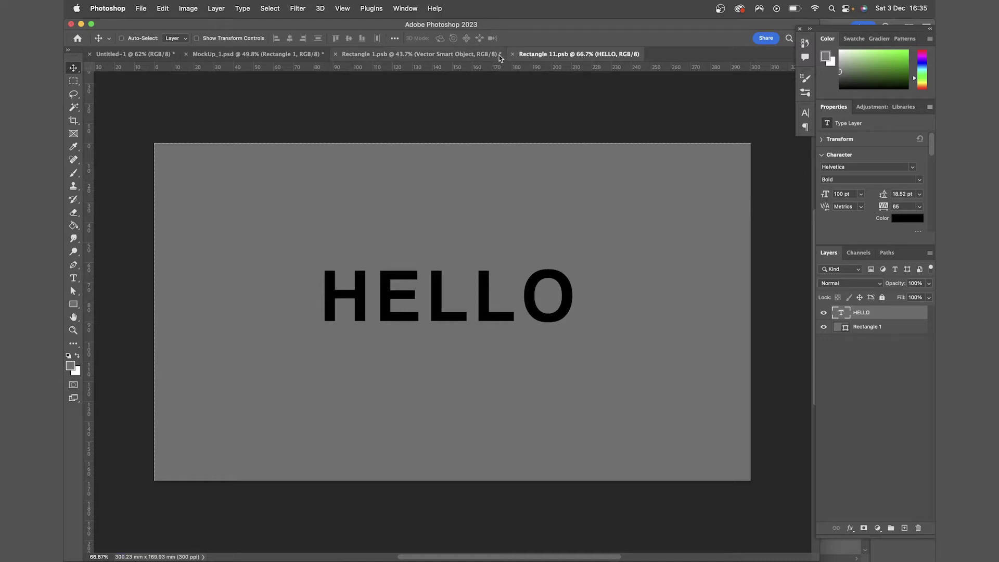
{"action": "left_click", "coordinate": [511, 54]}
{"action": "left_click", "coordinate": [274, 54]}
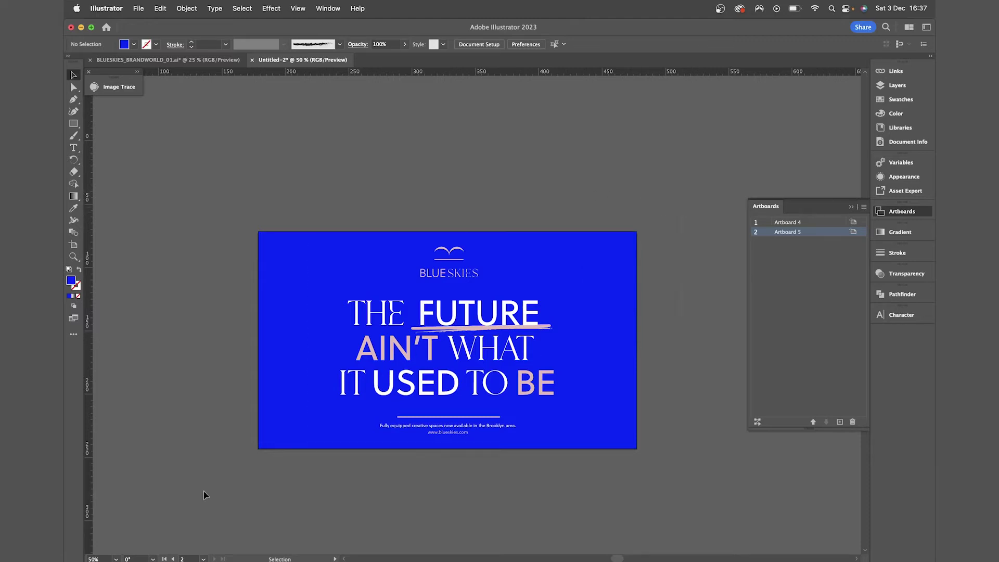
Copy the Blue Skies artwork from Illustrator and paste it into Rectangle 11.psb as a Smart Object.
{"action": "key", "text": "super+a"}
{"action": "key", "text": "super+c"}
{"action": "key", "text": "super+Tab"}
{"action": "key", "text": "super+v"}
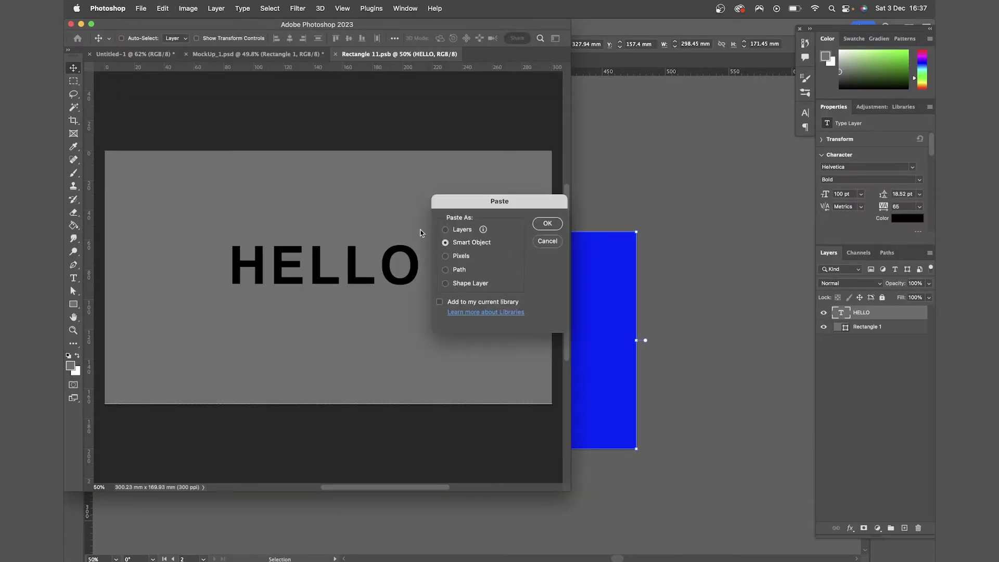
{"action": "left_click", "coordinate": [547, 224]}
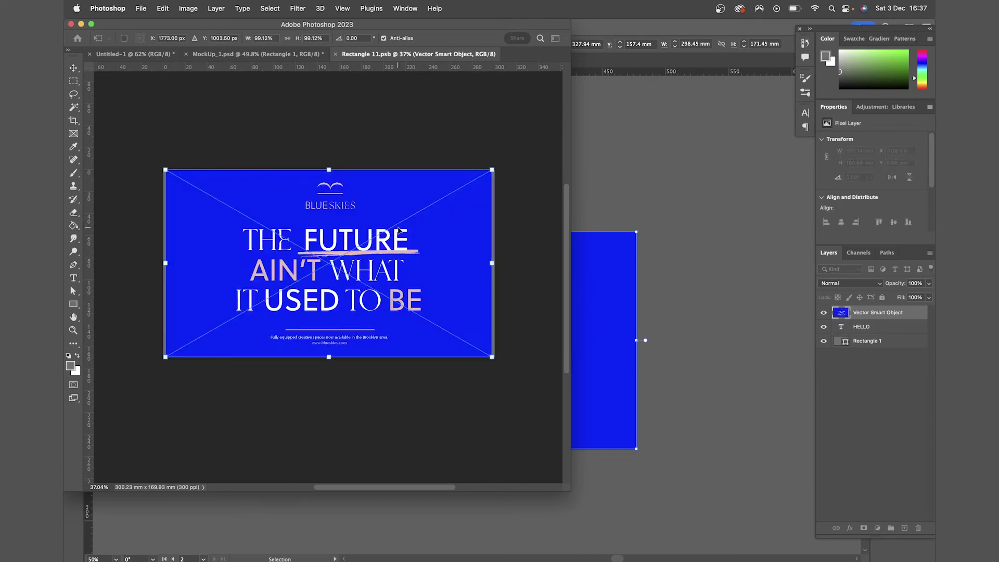
Enlarge the pasted design to fill the canvas and save the billboard's inner document.
{"action": "scroll", "coordinate": [398, 229], "scroll_direction": "up", "scroll_amount": 3}
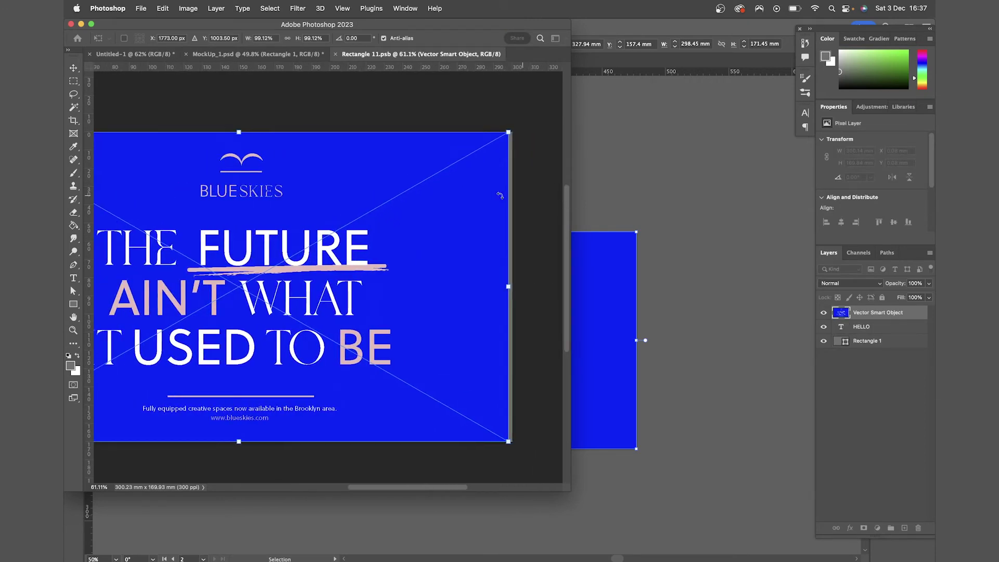
{"action": "left_click_drag", "start_coordinate": [518, 254], "coordinate": [522, 255]}
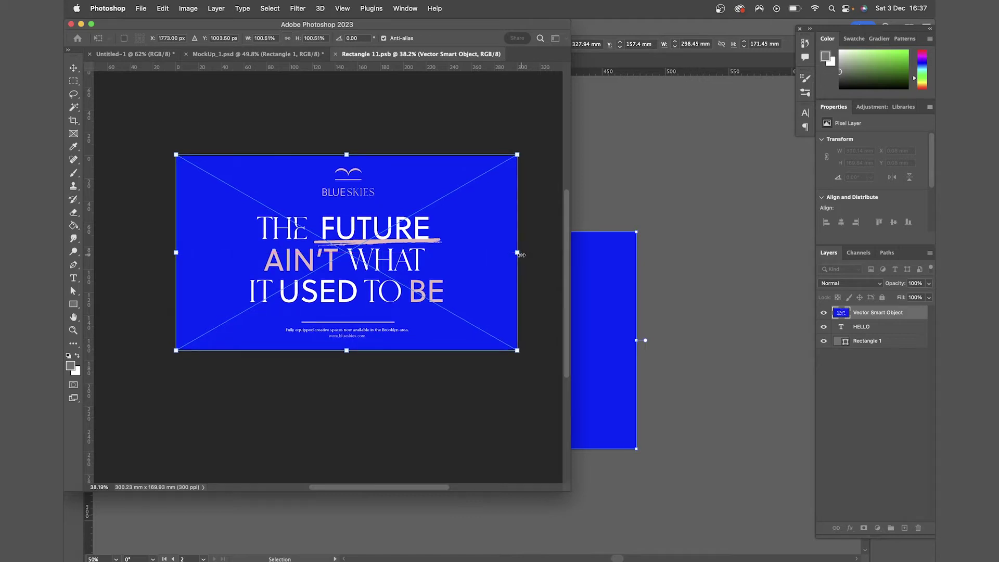
{"action": "key", "text": "Return"}
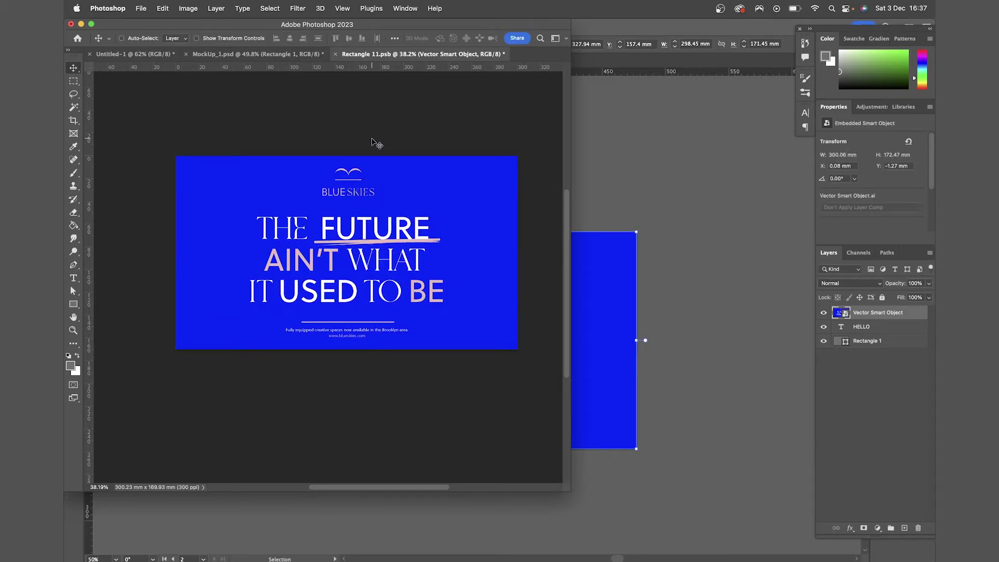
{"action": "key", "text": "super+s"}
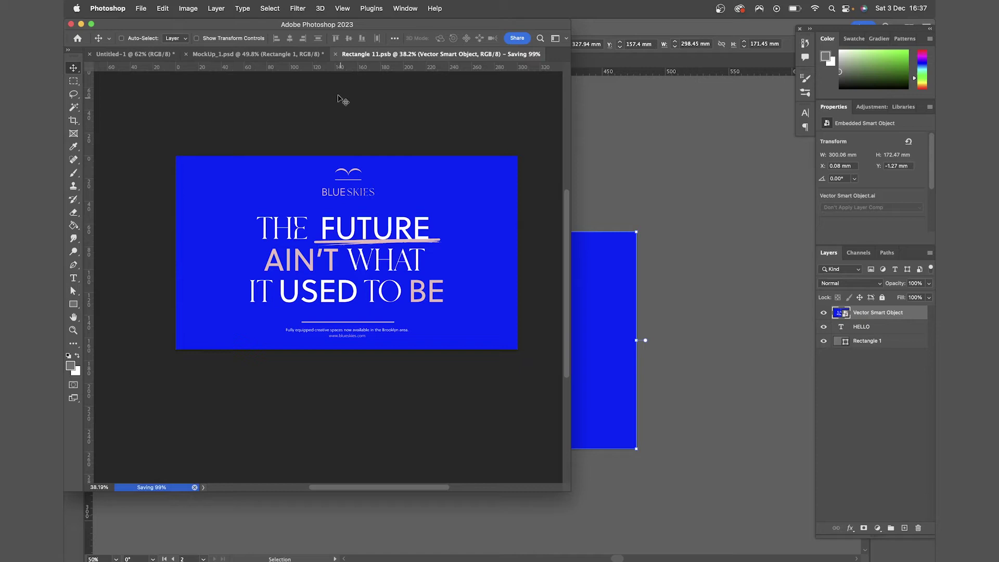
Check the Blue Skies design on the MockUp_1.psd billboard, then return to Rectangle 11.psb.
{"action": "left_click", "coordinate": [303, 54]}
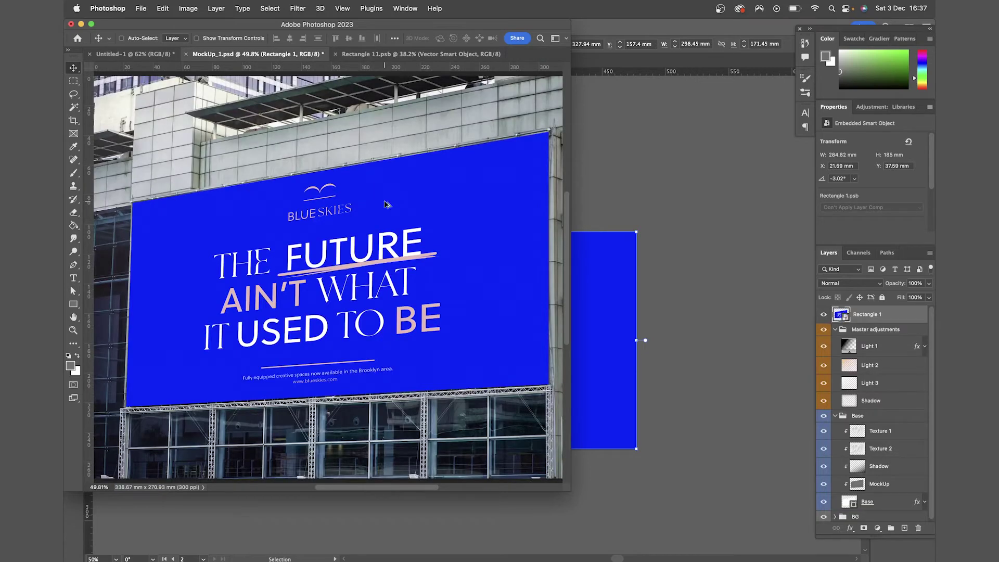
{"action": "left_click_drag", "start_coordinate": [567, 489], "coordinate": [812, 557]}
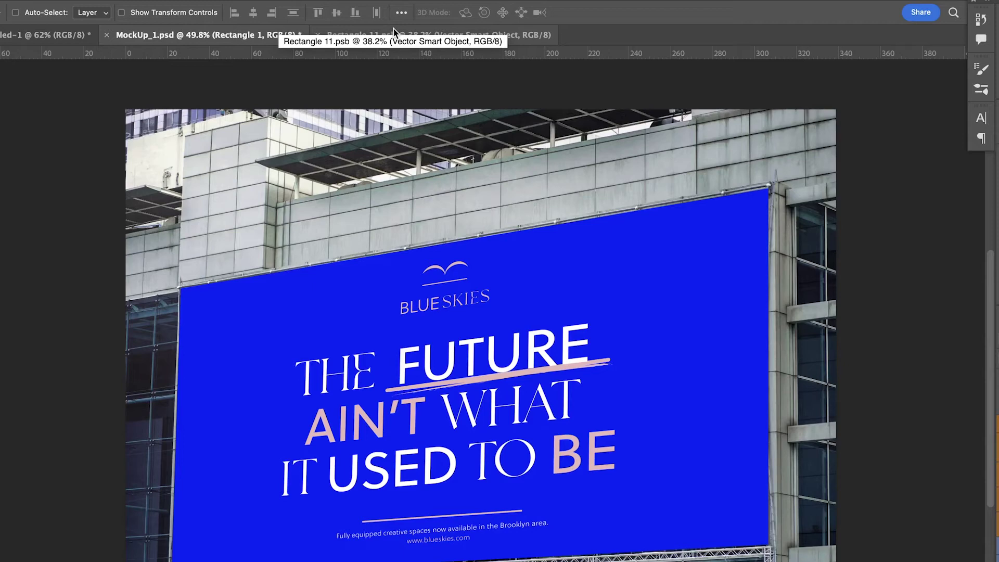
{"action": "left_click", "coordinate": [393, 33]}
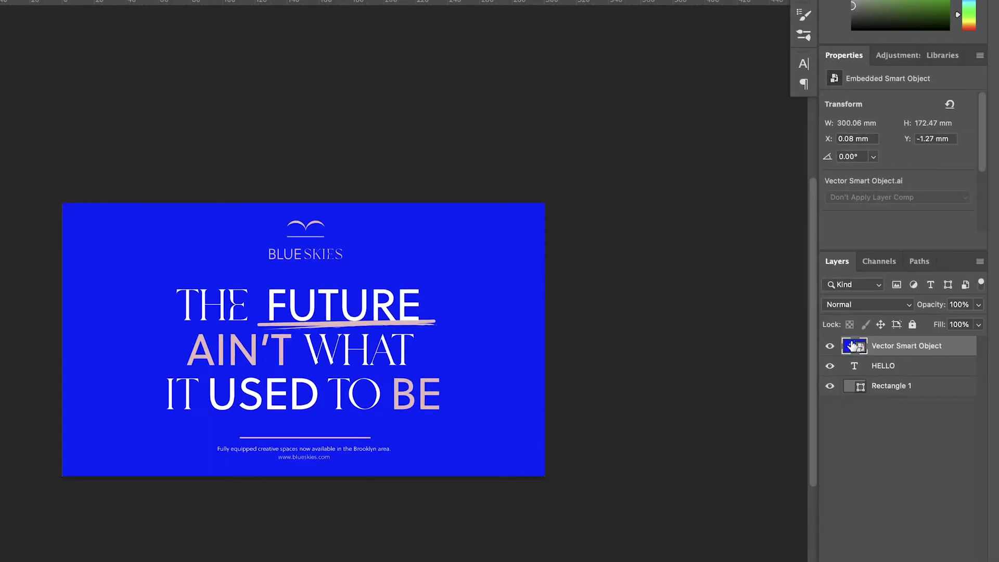
Select every object sharing the AIN'T pink fill and change that fill to pale yellow E8FF94.
{"action": "double_click", "coordinate": [852, 345]}
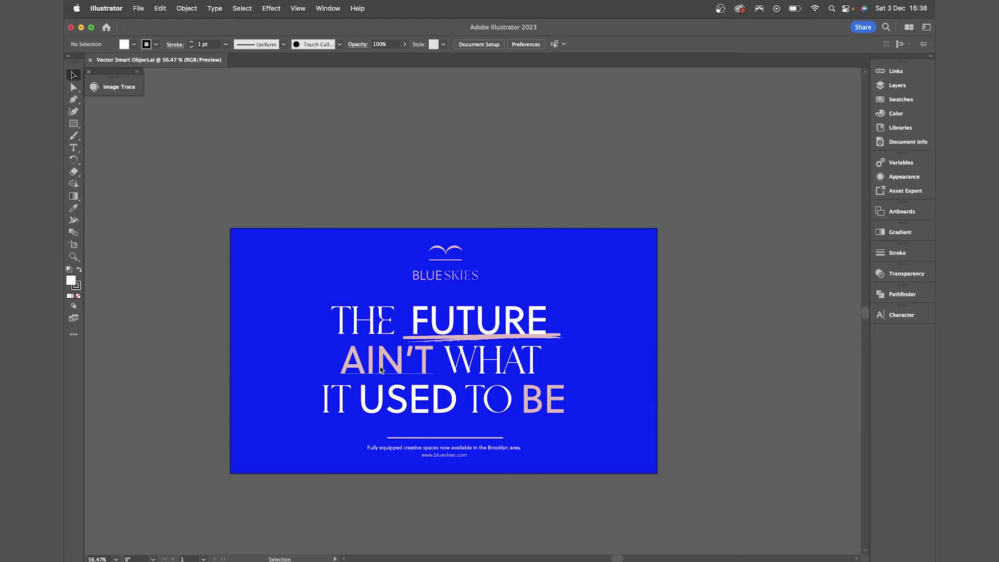
{"action": "key", "text": "a"}
{"action": "left_click", "coordinate": [382, 369]}
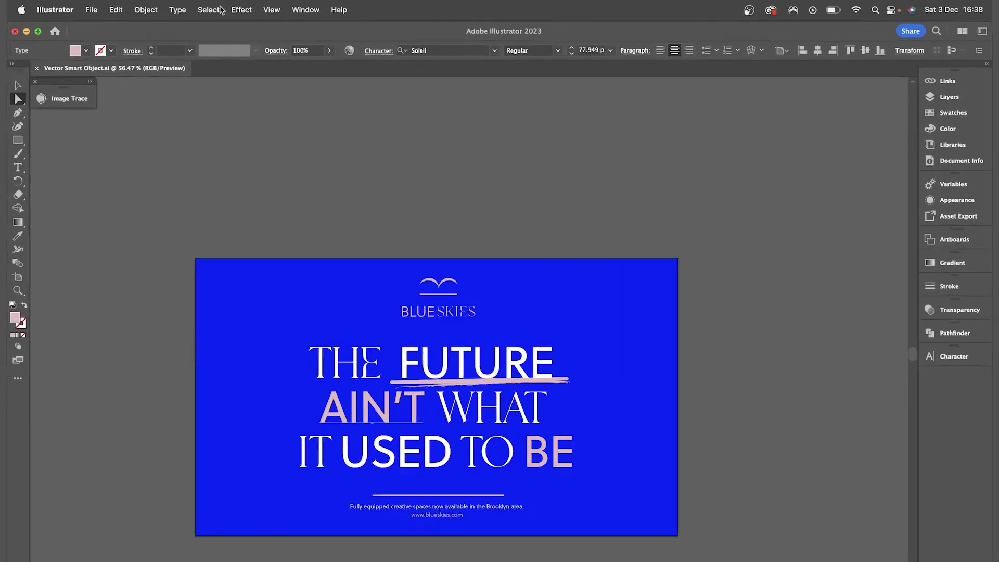
{"action": "left_click", "coordinate": [242, 8]}
{"action": "mouse_move", "coordinate": [283, 115]}
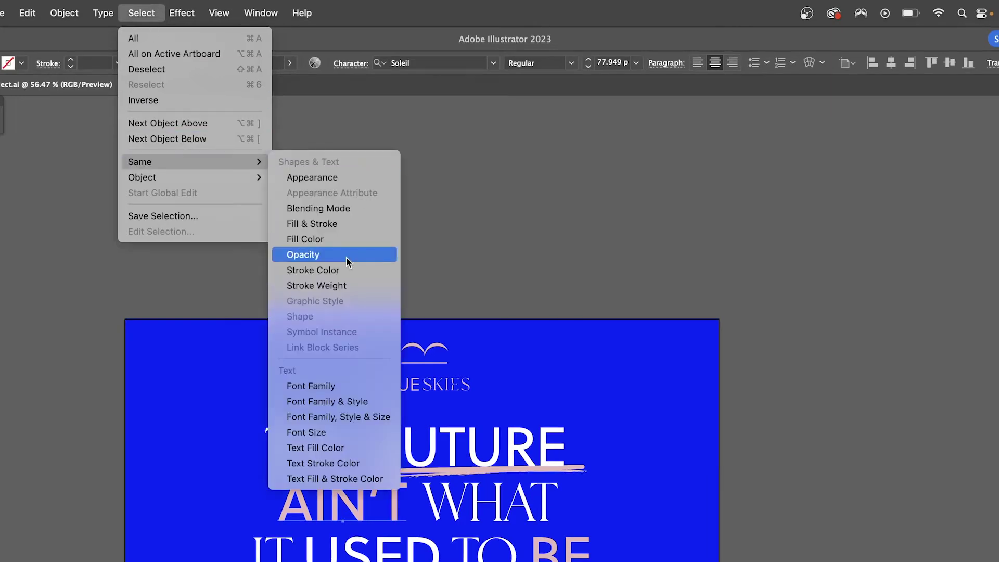
{"action": "left_click", "coordinate": [333, 239]}
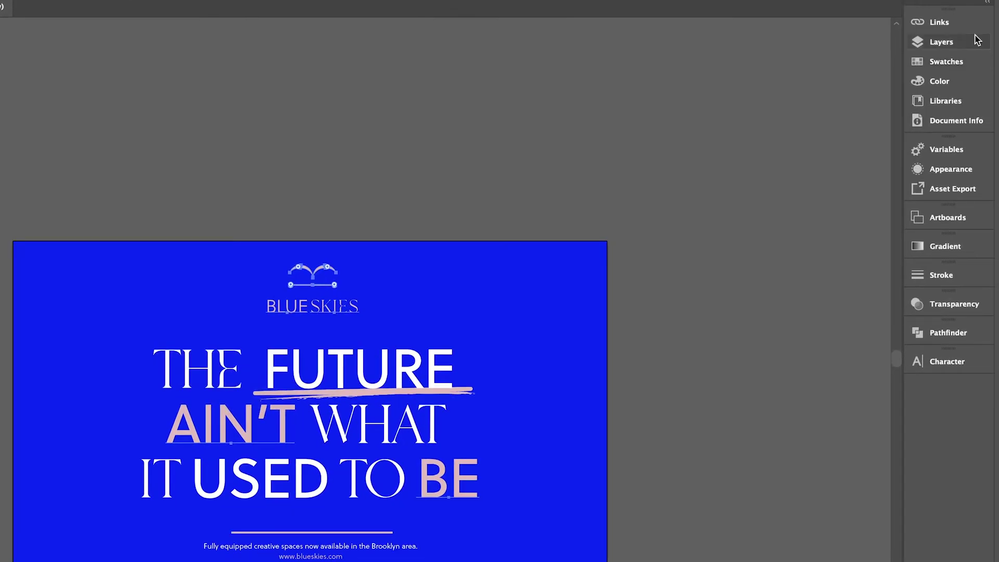
{"action": "left_click", "coordinate": [942, 81]}
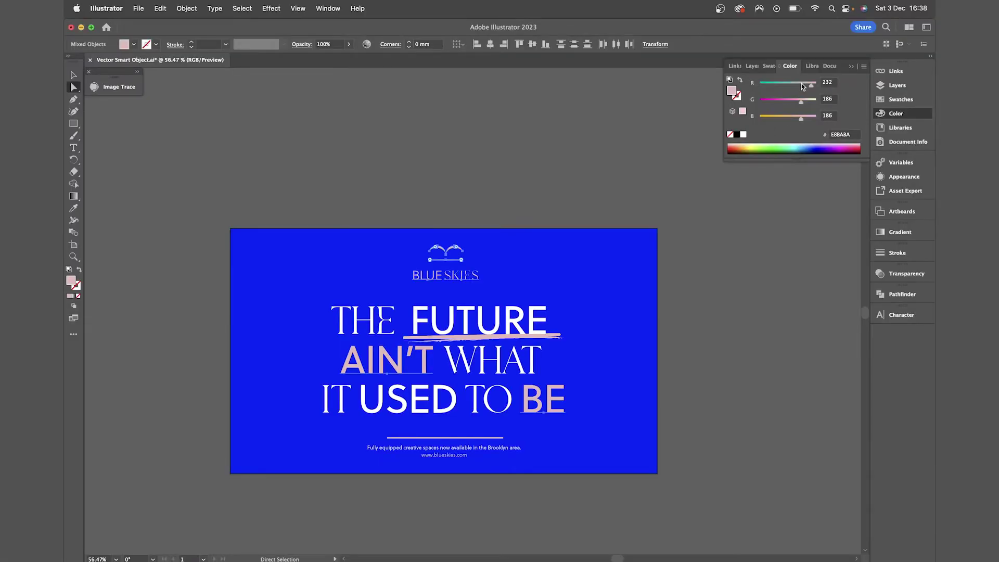
{"action": "mouse_move", "coordinate": [801, 101]}
{"action": "left_mouse_down"}
{"action": "mouse_move", "coordinate": [815, 101]}
{"action": "mouse_move", "coordinate": [792, 117]}
{"action": "left_mouse_up"}
Make the brush underline under FUTURE pale yellow too, and save the Illustrator design.
{"action": "left_click", "coordinate": [603, 137]}
{"action": "left_click", "coordinate": [536, 338]}
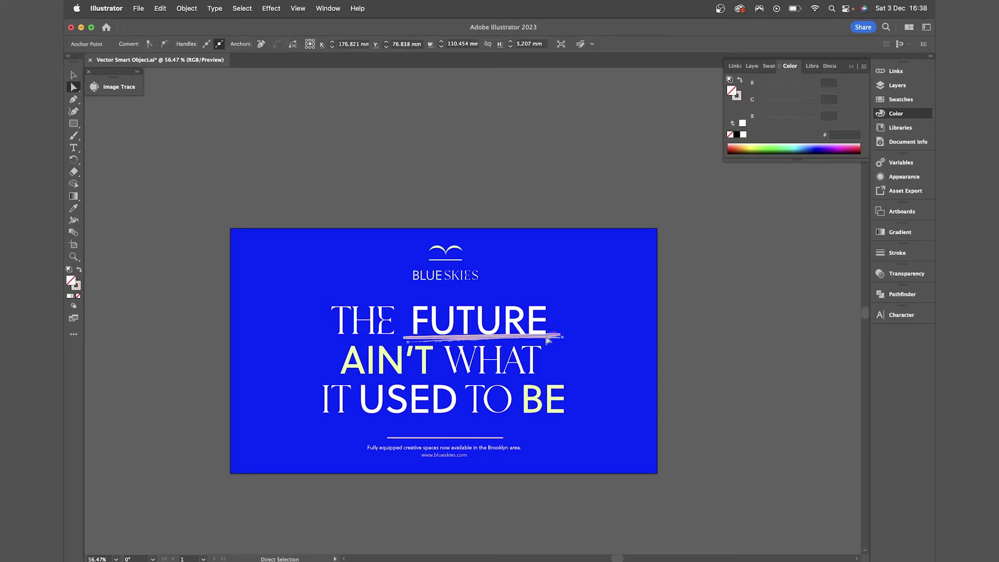
{"action": "left_click", "coordinate": [586, 131]}
{"action": "scroll", "coordinate": [586, 132], "scroll_direction": "down", "scroll_amount": 1}
{"action": "scroll", "coordinate": [586, 132], "scroll_direction": "right", "scroll_amount": 1}
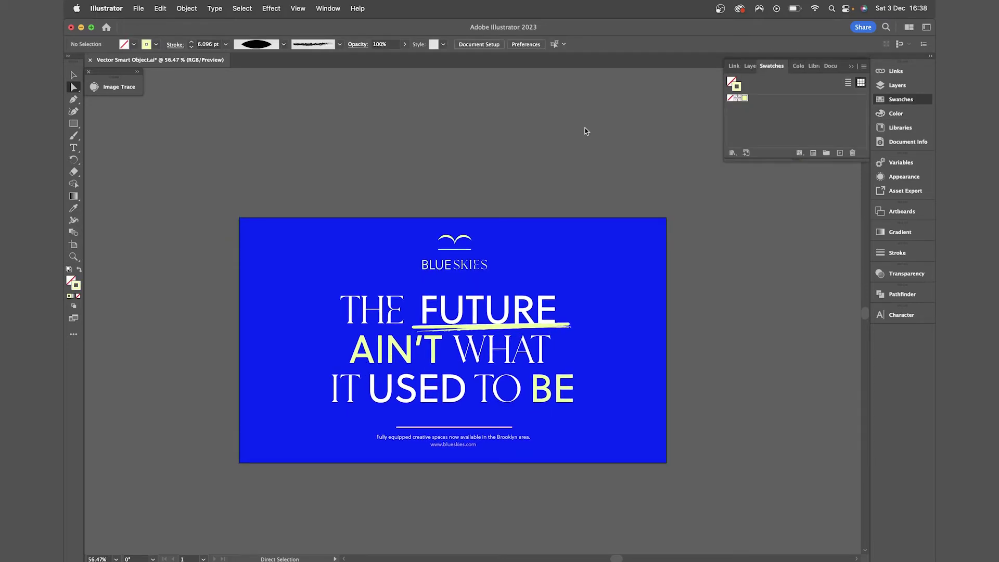
{"action": "key", "text": "super+s"}
{"action": "key", "text": "super+Tab"}
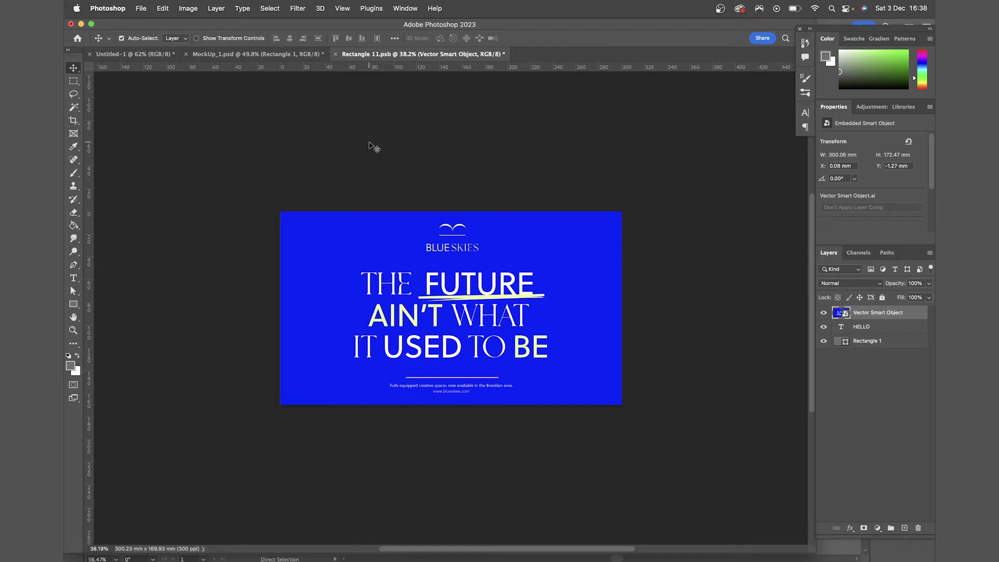
Save Rectangle 11.psb and close it to return to the MockUp_1.psd billboard.
{"action": "key", "text": "super+s"}
{"action": "left_click", "coordinate": [337, 54]}
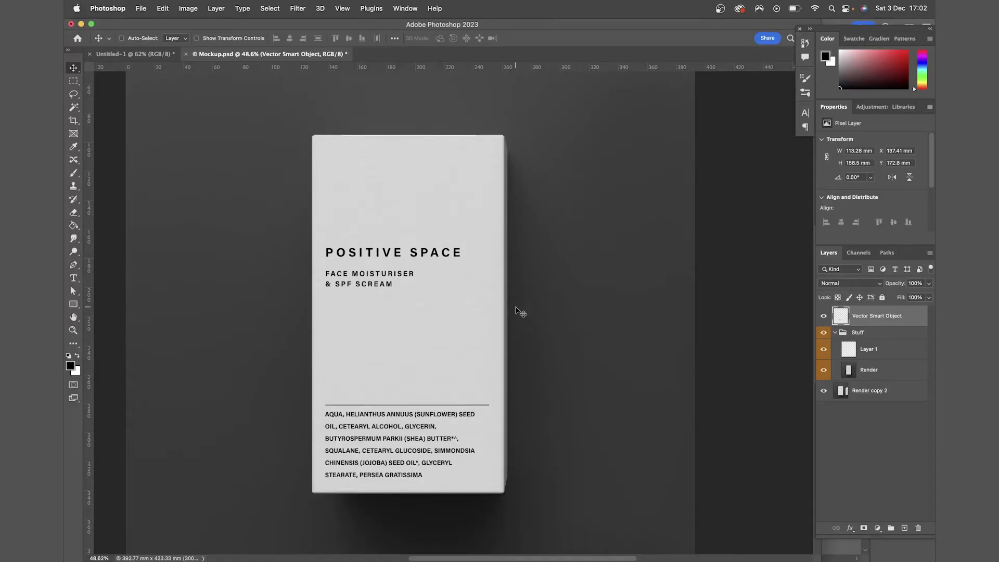
Deepen the design layer's Bevel & Emboss to 115%.
{"action": "left_click", "coordinate": [850, 528]}
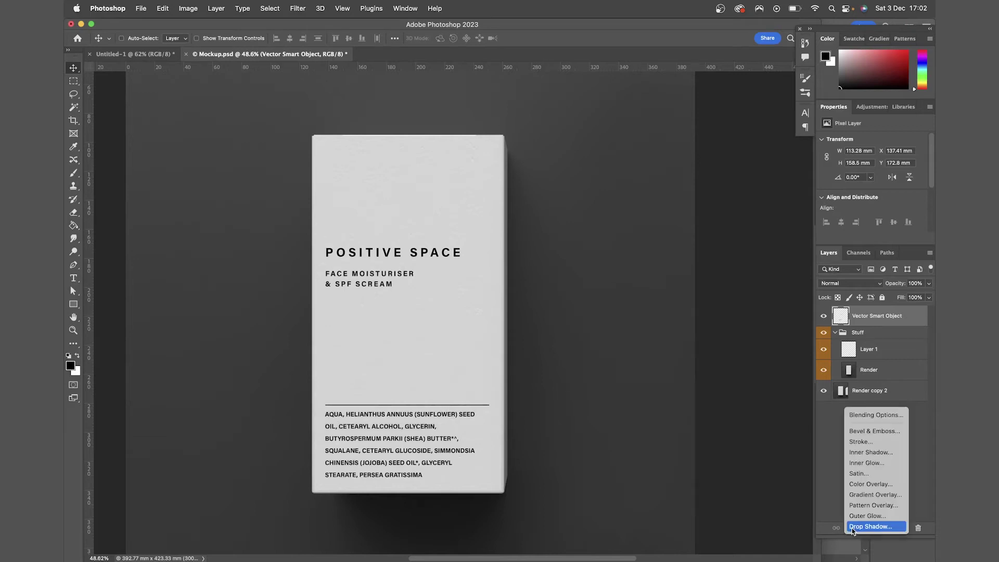
{"action": "left_click", "coordinate": [874, 431]}
{"action": "left_click_drag", "start_coordinate": [505, 275], "coordinate": [626, 269]}
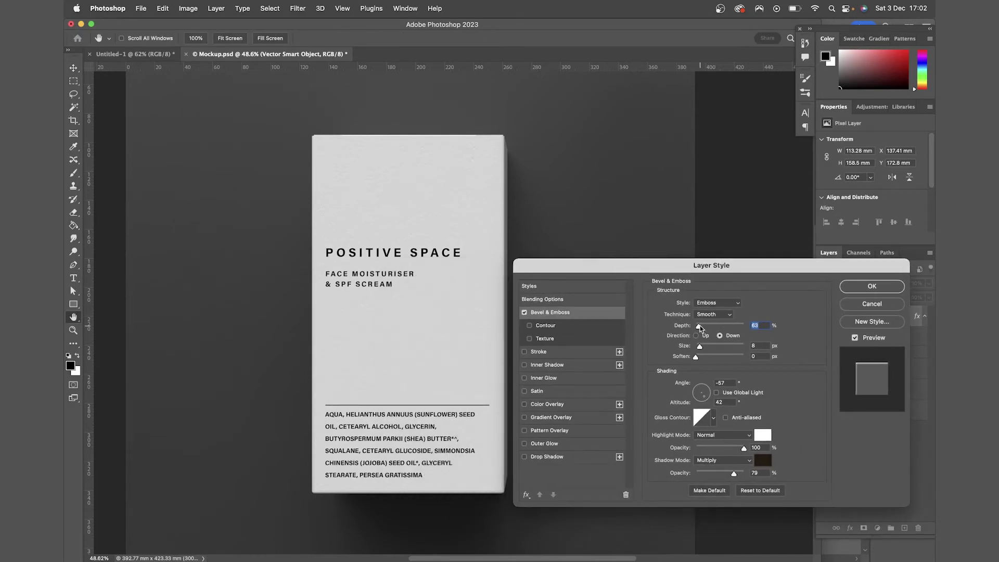
{"action": "left_click_drag", "start_coordinate": [699, 325], "coordinate": [701, 326]}
{"action": "key", "text": "Return"}
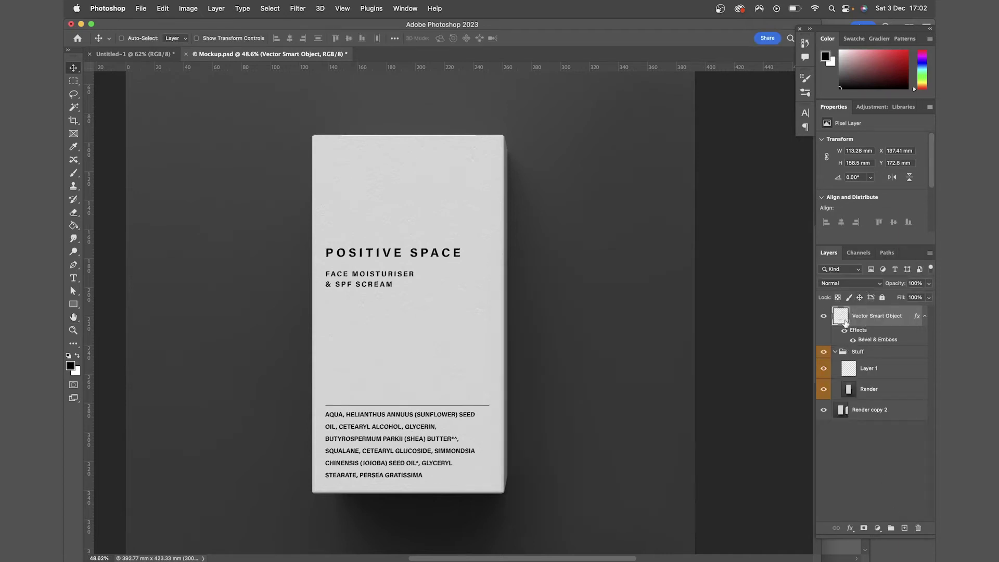
Add a Gradient Overlay with a mid-grey 877d7d end stop, then hide the Vector Smart Object layer.
{"action": "left_click", "coordinate": [850, 528]}
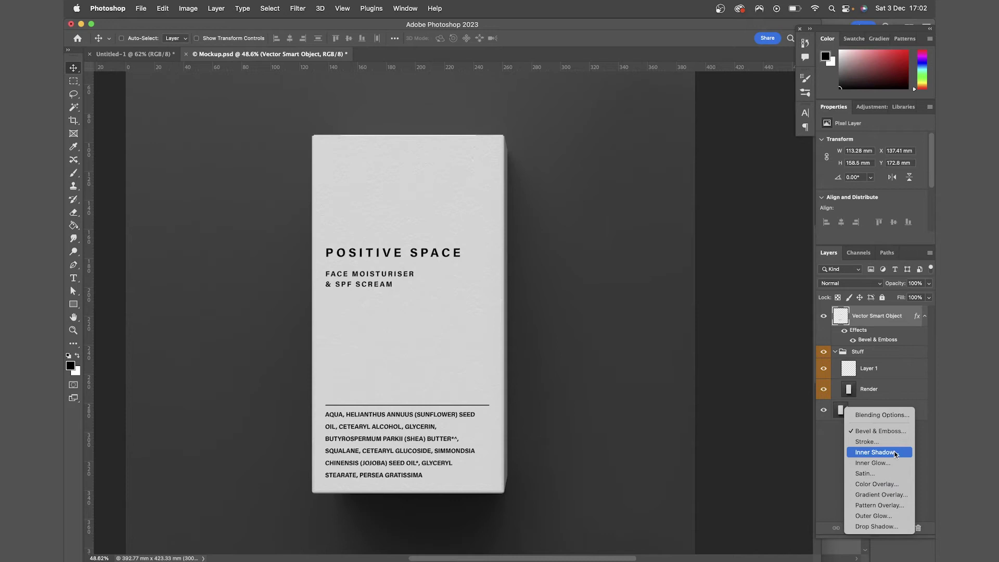
{"action": "left_click", "coordinate": [893, 494]}
{"action": "double_click", "coordinate": [888, 389]}
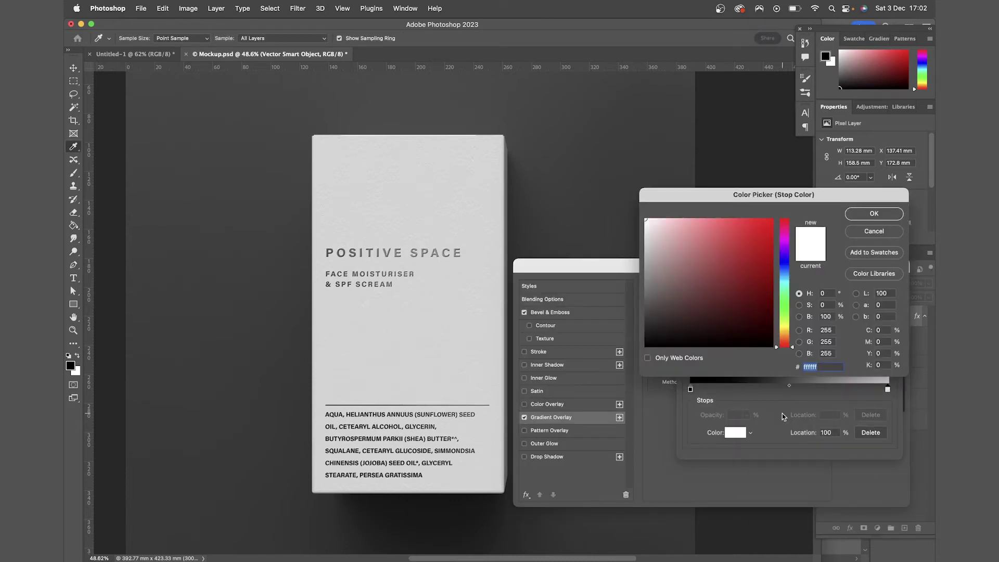
{"action": "left_click", "coordinate": [656, 312]}
{"action": "left_click", "coordinate": [881, 211]}
{"action": "left_click", "coordinate": [876, 244]}
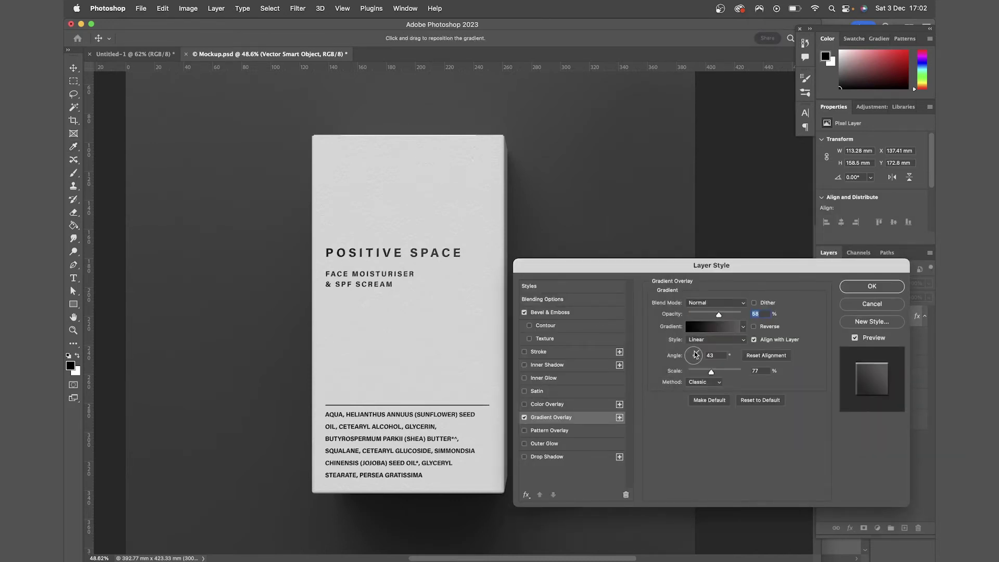
{"action": "left_click", "coordinate": [713, 326]}
{"action": "double_click", "coordinate": [887, 390]}
{"action": "left_click_drag", "start_coordinate": [656, 283], "coordinate": [666, 277]}
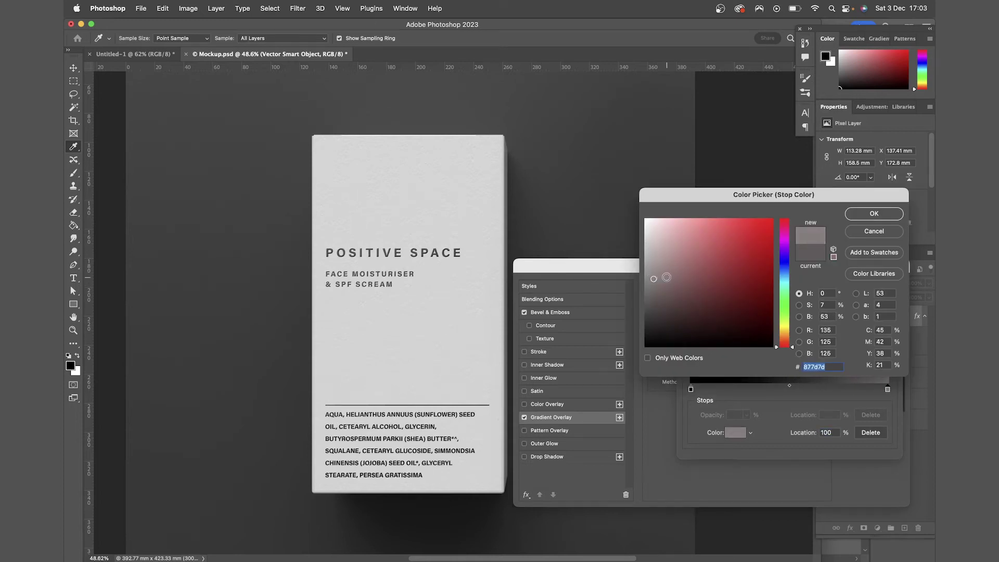
{"action": "key", "text": "Return"}
{"action": "key", "text": "Return"}
{"action": "key", "text": "Return"}
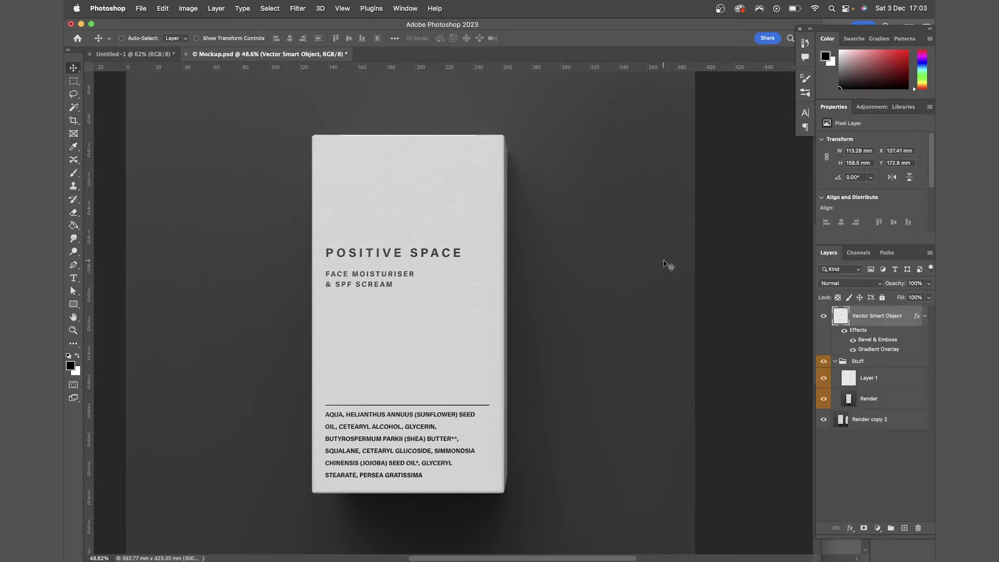
{"action": "key", "text": "super+comma"}
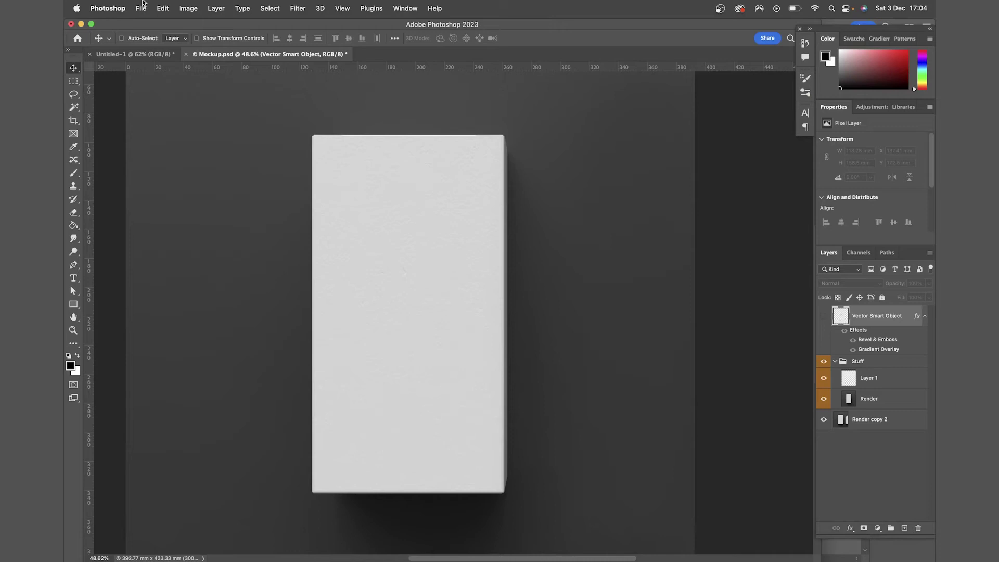
{"action": "left_click", "coordinate": [141, 6]}
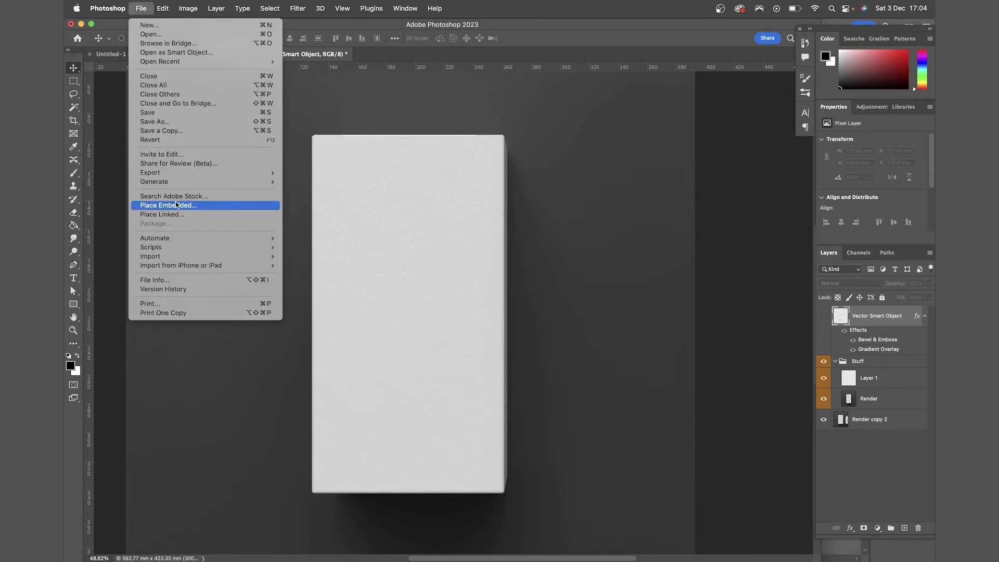
Place BOX DESIGN.ai scaled onto the box face and copy the emboss and gradient effects onto it.
{"action": "left_click", "coordinate": [223, 204]}
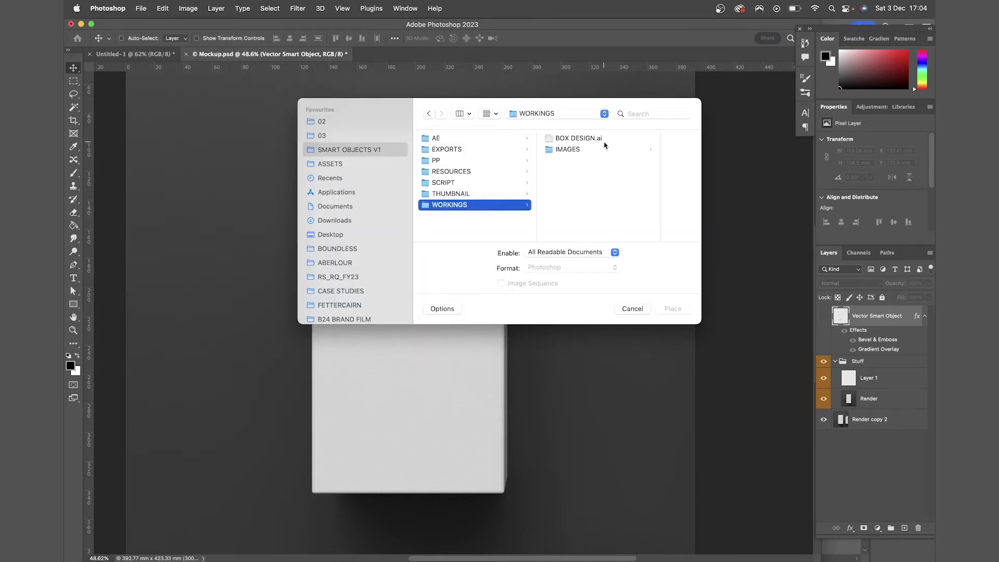
{"action": "left_click", "coordinate": [605, 139]}
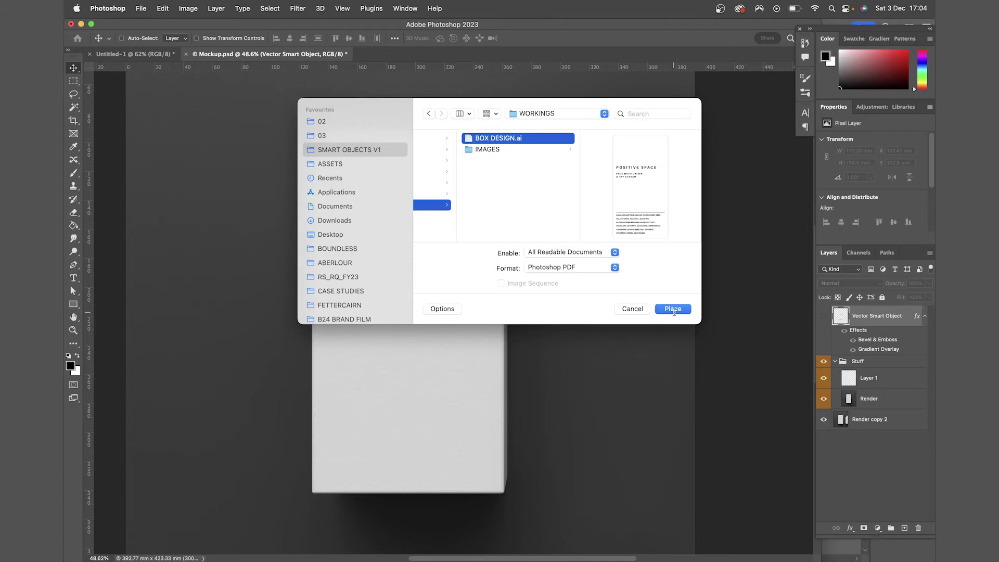
{"action": "left_click", "coordinate": [674, 310]}
{"action": "left_click", "coordinate": [662, 368]}
{"action": "left_click_drag", "start_coordinate": [631, 303], "coordinate": [475, 309]}
{"action": "left_click_drag", "start_coordinate": [439, 279], "coordinate": [445, 357]}
{"action": "key", "text": "Return"}
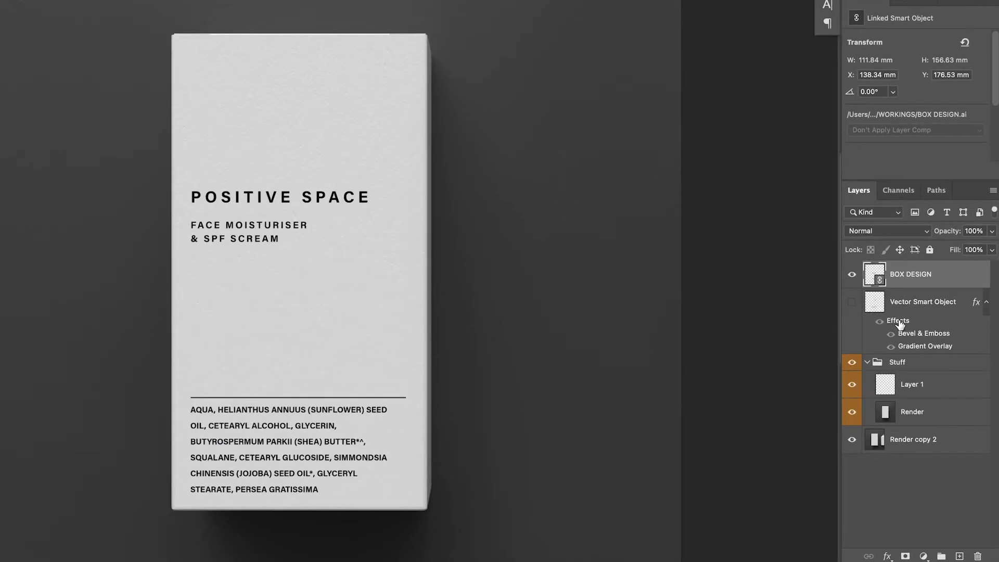
{"action": "left_click_drag", "start_coordinate": [901, 324], "coordinate": [906, 282]}
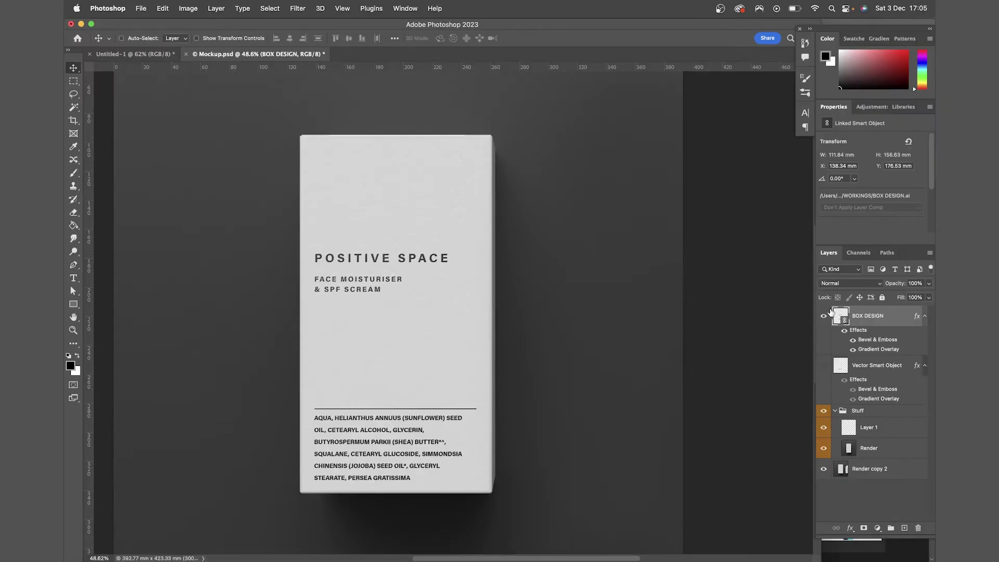
Colour the POSITIVE SPACE headline and subtitle brown-orange A26800 in Illustrator and save BOX DESIGN.ai.
{"action": "double_click", "coordinate": [839, 316]}
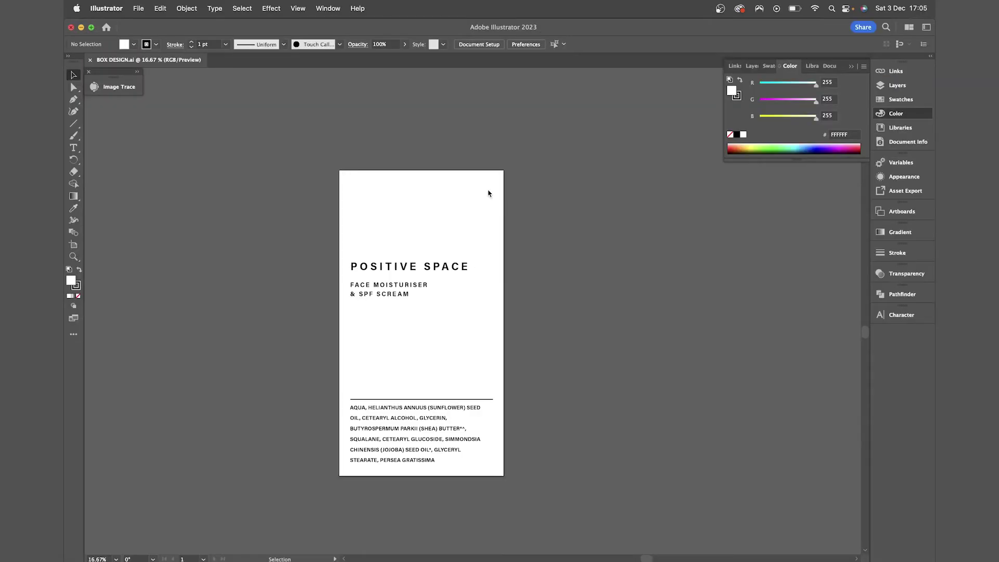
{"action": "left_click_drag", "start_coordinate": [534, 227], "coordinate": [335, 319]}
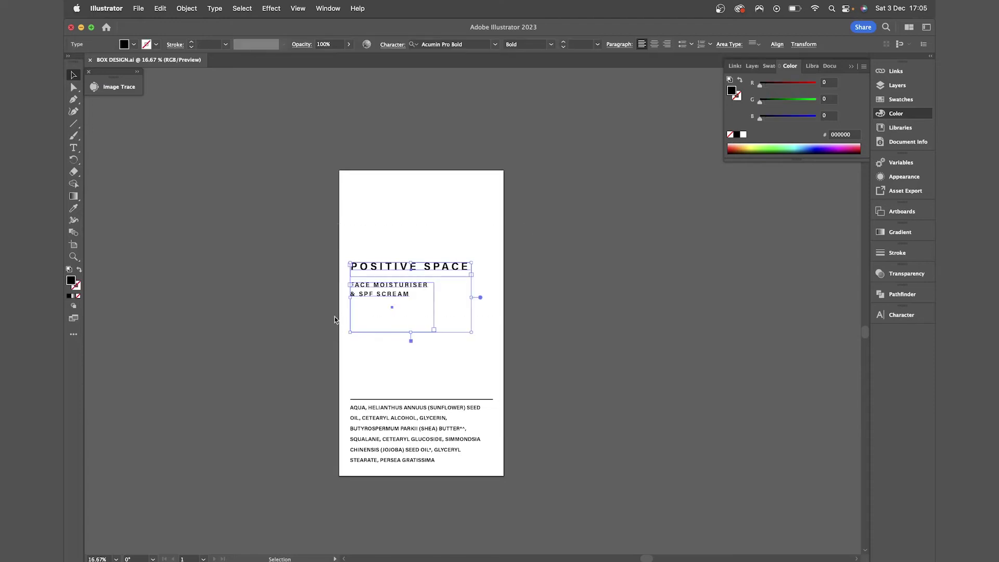
{"action": "left_click", "coordinate": [742, 150]}
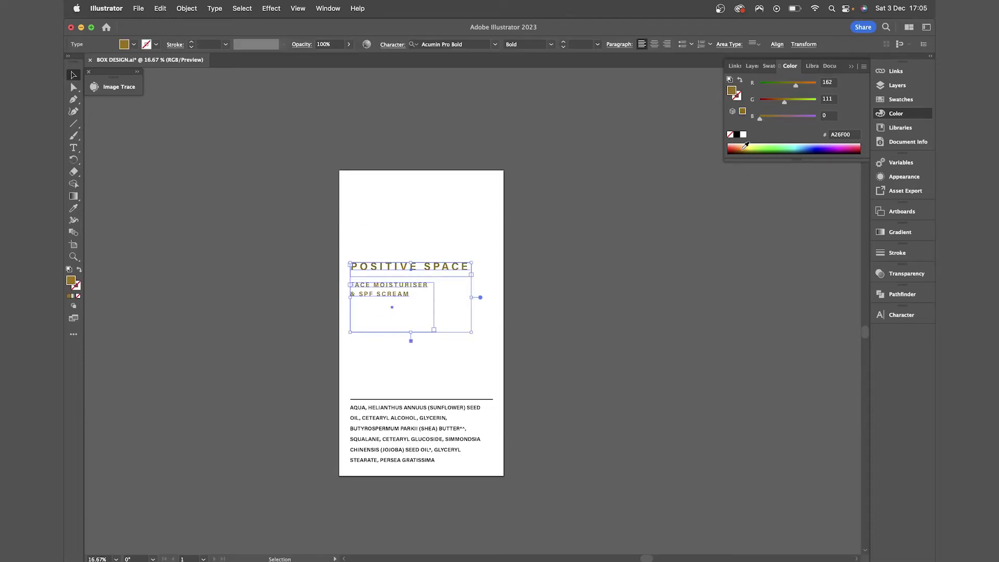
{"action": "left_click", "coordinate": [597, 233]}
{"action": "key", "text": "super+s"}
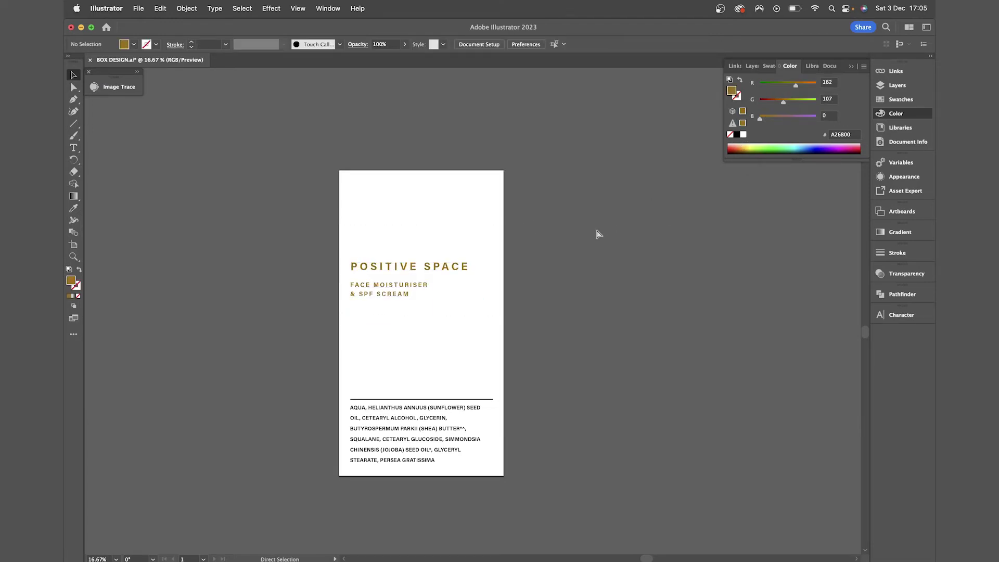
{"action": "key", "text": "super+Tab"}
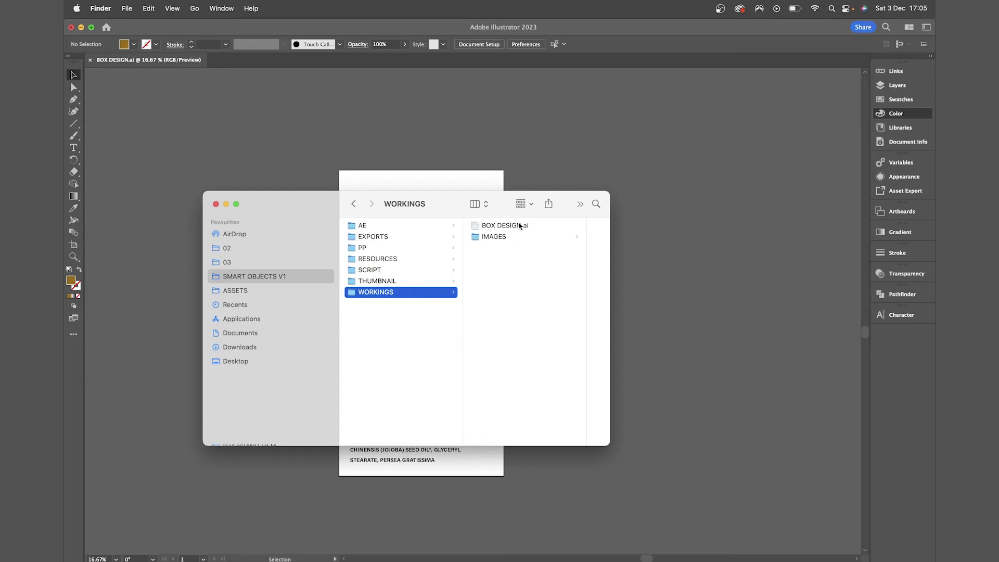
Preview BOX DESIGN.ai in Finder's WORKINGS folder to confirm the brown-orange headline.
{"action": "left_click", "coordinate": [519, 226]}
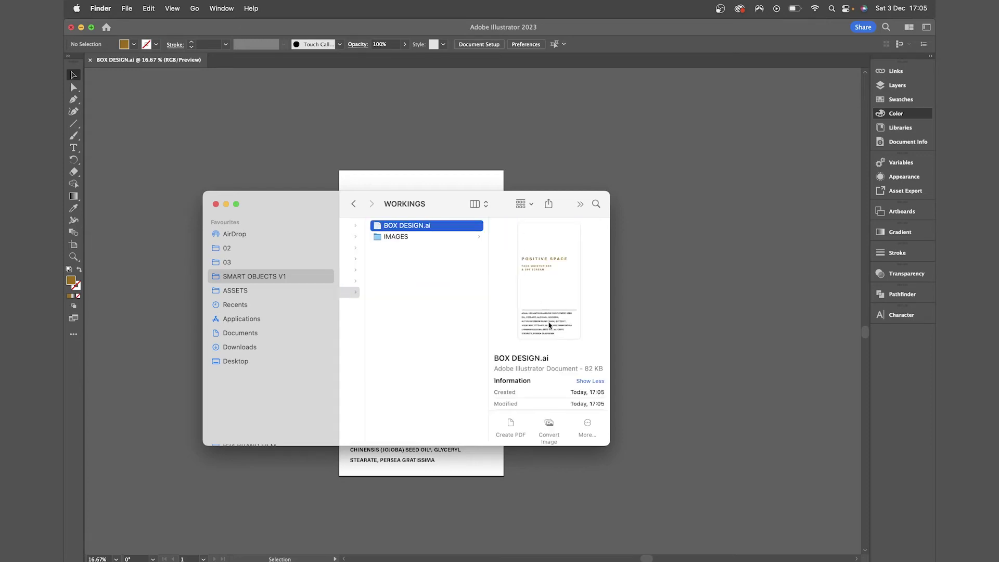
{"action": "scroll", "coordinate": [567, 359], "scroll_direction": "down", "scroll_amount": 1}
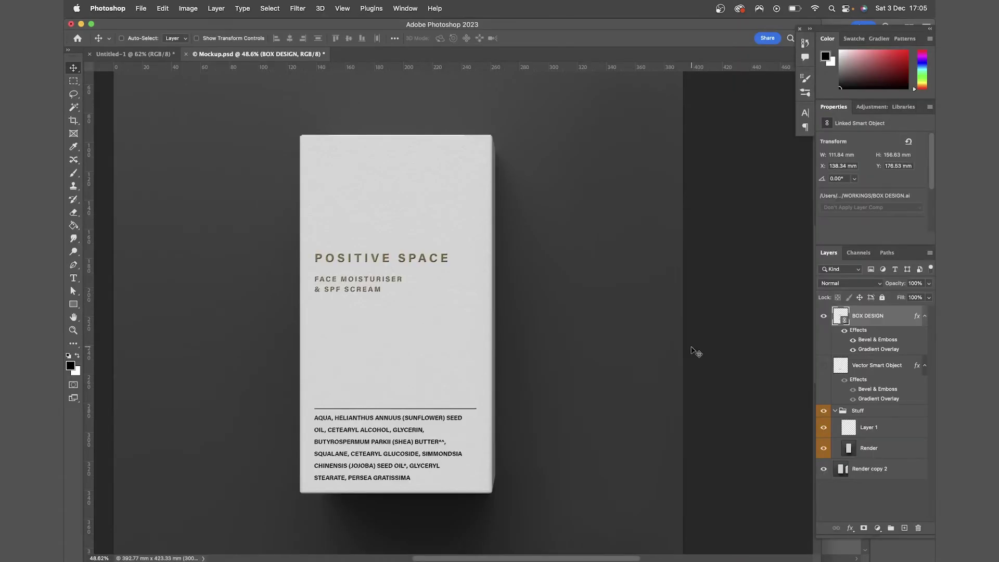
Hide the Gradient Overlay effect on the BOX DESIGN layer so the orange type shows.
{"action": "left_click", "coordinate": [852, 349]}
{"action": "scroll", "coordinate": [463, 332], "scroll_direction": "right", "scroll_amount": 2}
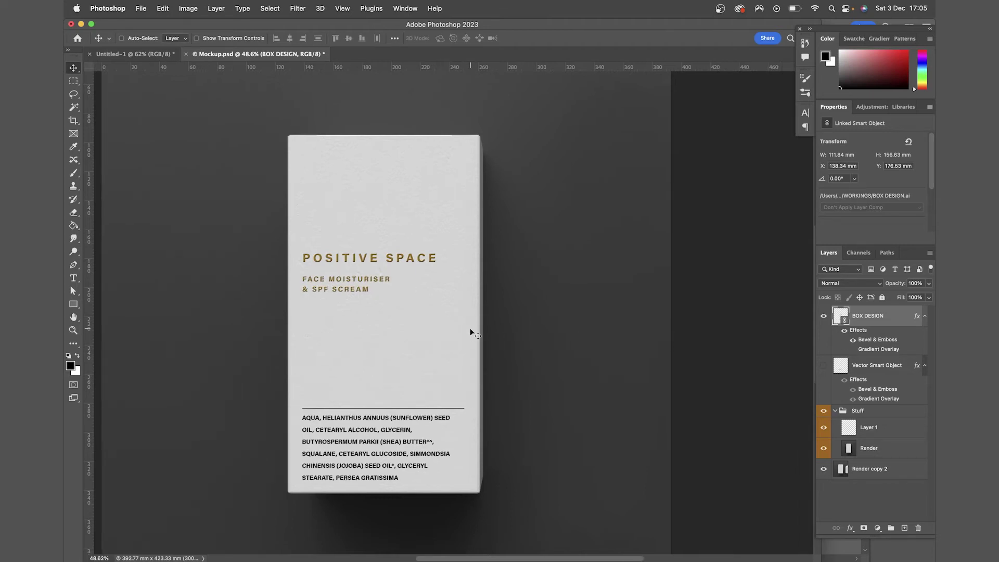
{"action": "scroll", "coordinate": [473, 326], "scroll_direction": "left", "scroll_amount": 5}
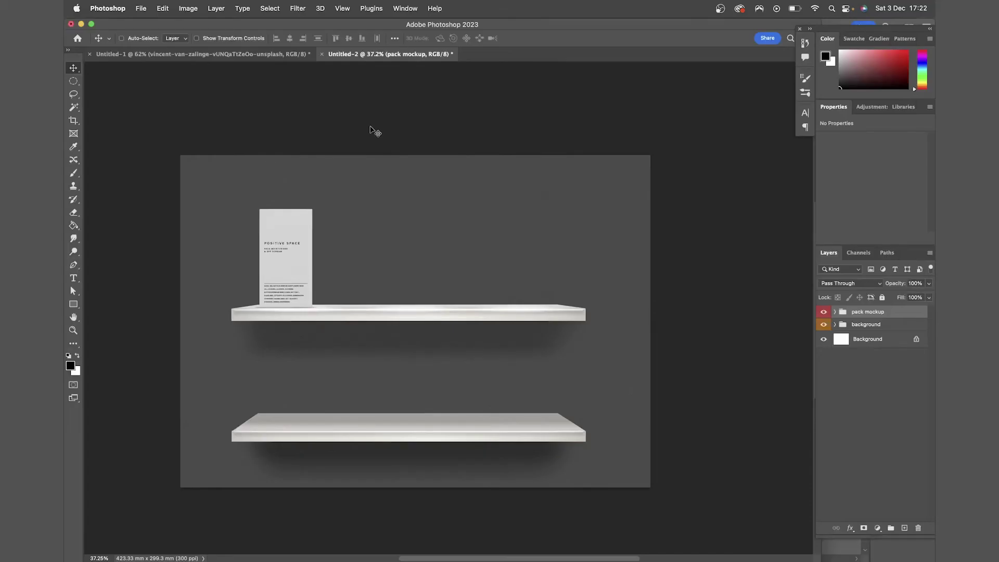
Alt-drag copies of the pack mockup to get three boxes on the top shelf and four below.
{"action": "left_click_drag", "start_coordinate": [385, 276], "coordinate": [443, 277]}
{"action": "left_click", "coordinate": [344, 261], "text": "shift+super"}
{"action": "left_click_drag", "start_coordinate": [411, 233], "coordinate": [551, 355]}
{"action": "left_click_drag", "start_coordinate": [732, 345], "coordinate": [614, 345]}
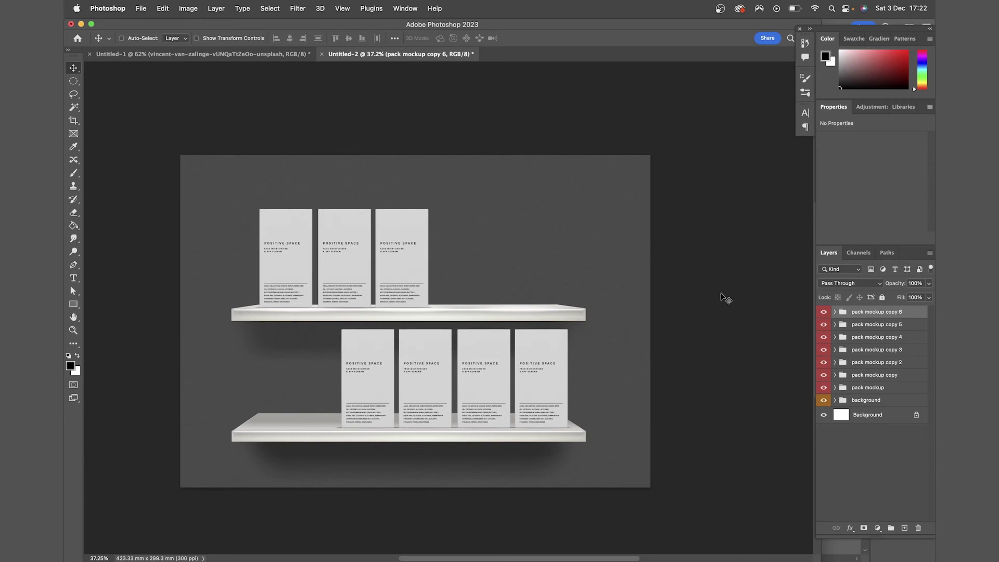
{"action": "left_click", "coordinate": [834, 311]}
Turn all the box design's text blue with the B slider at 255, then save the file.
{"action": "double_click", "coordinate": [849, 326]}
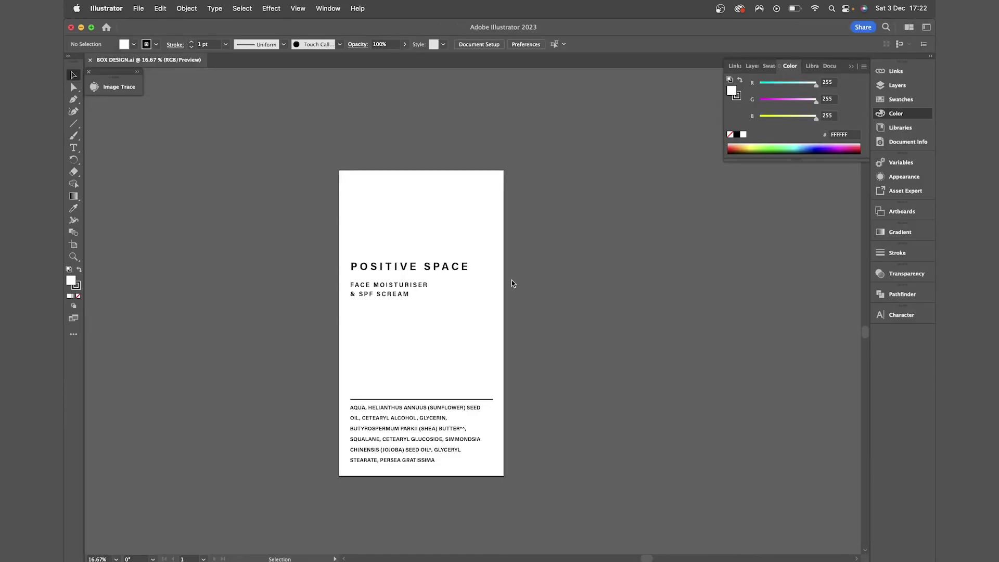
{"action": "left_click", "coordinate": [470, 315]}
{"action": "left_click", "coordinate": [417, 442], "text": "shift"}
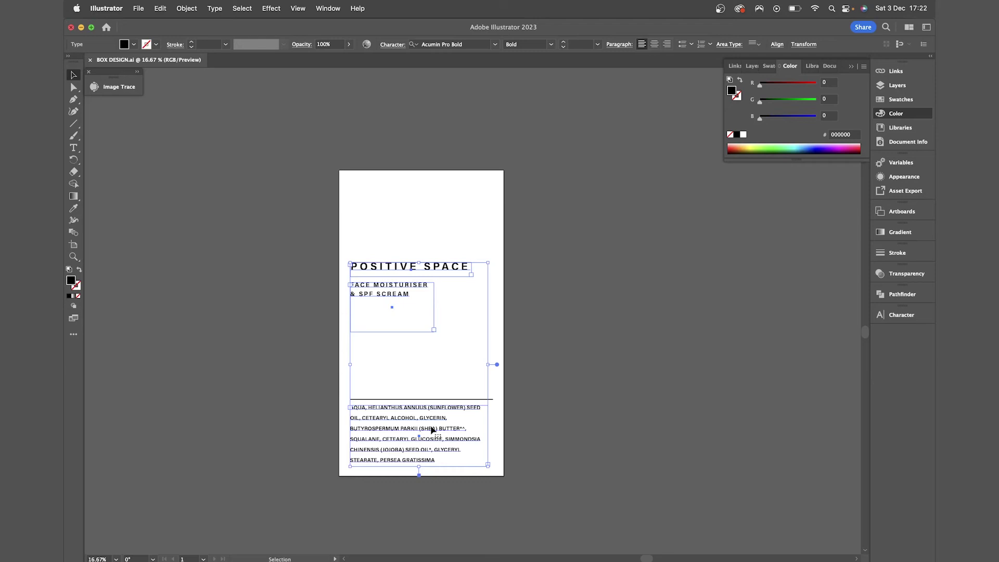
{"action": "left_click_drag", "start_coordinate": [778, 117], "coordinate": [817, 117]}
{"action": "left_click", "coordinate": [653, 250]}
{"action": "key", "text": "super+s"}
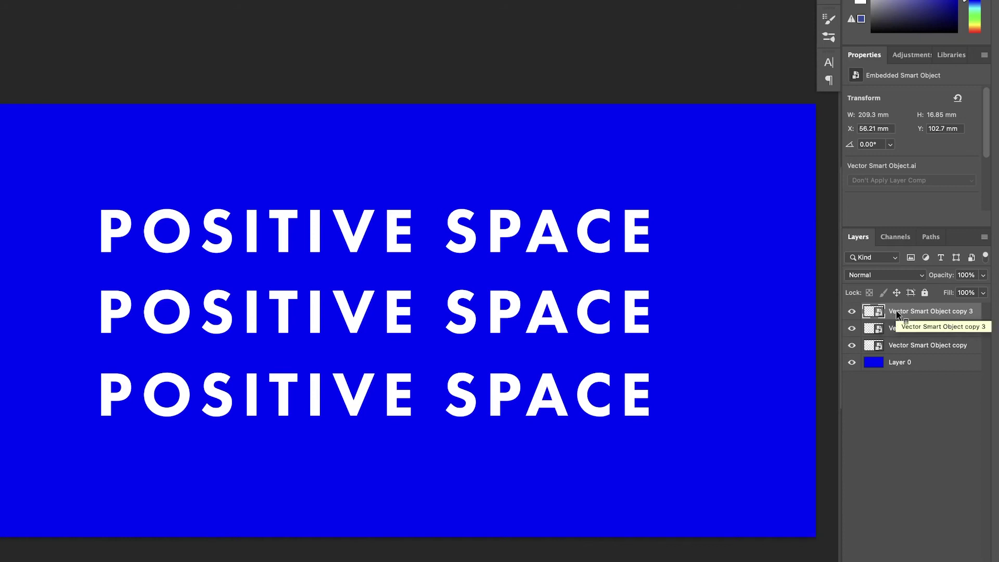
Make an independent copy of the top type smart object and delete the copy 3 layer.
{"action": "right_click", "coordinate": [894, 313]}
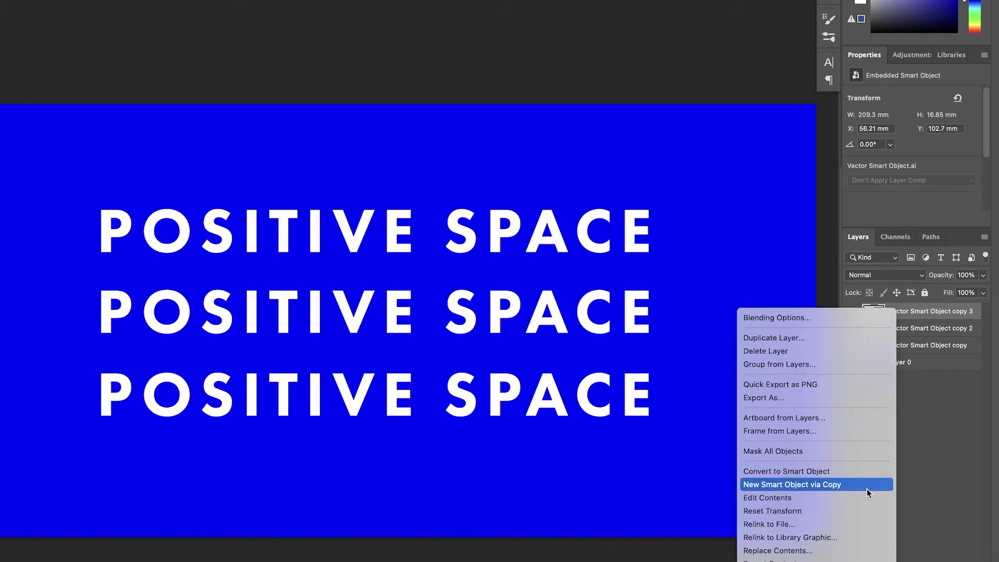
{"action": "left_click", "coordinate": [867, 489]}
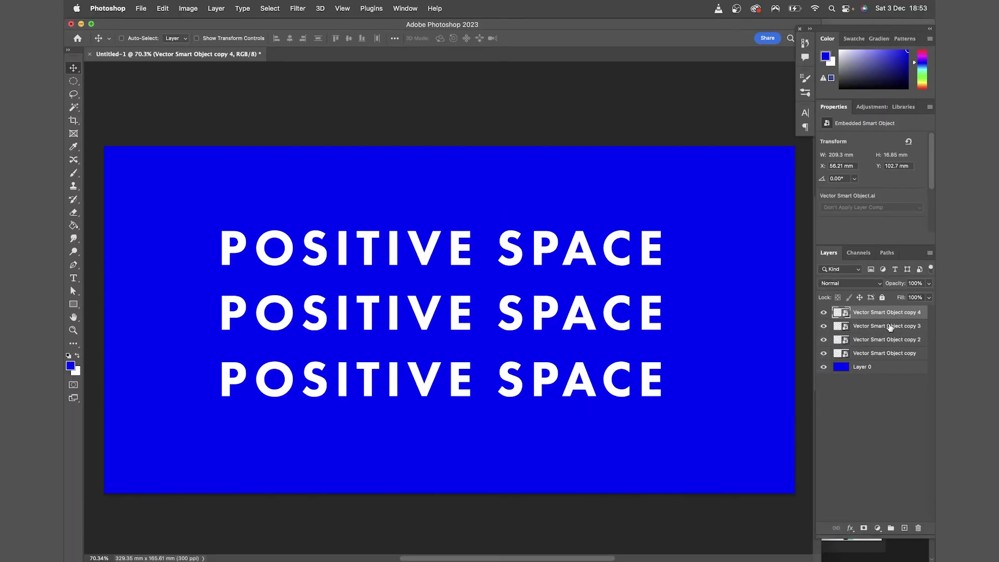
{"action": "left_click", "coordinate": [890, 326]}
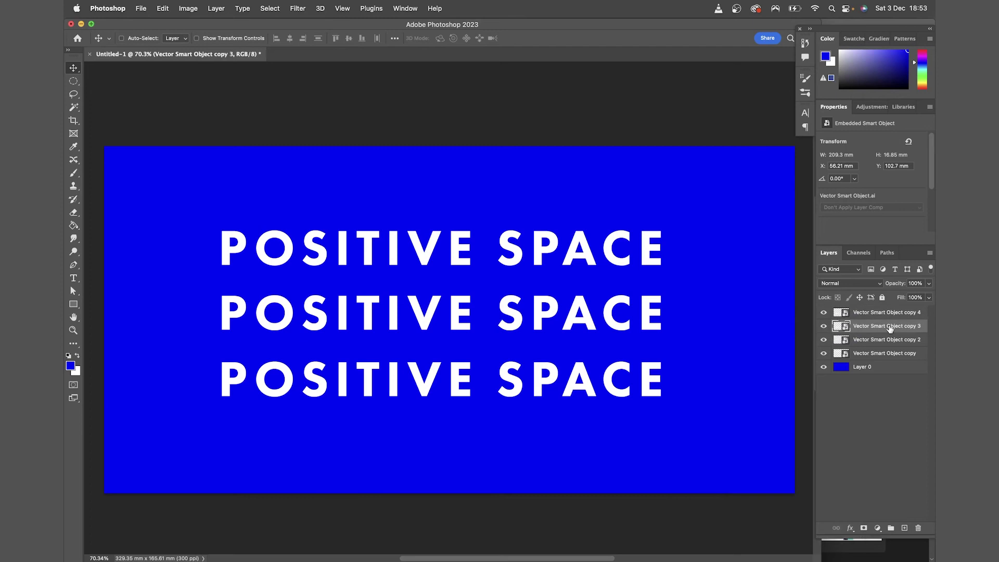
{"action": "key", "text": "Delete"}
Edit copy 4's contents in Illustrator and turn the POSITIVE SPACE text yellow.
{"action": "left_click", "coordinate": [888, 312]}
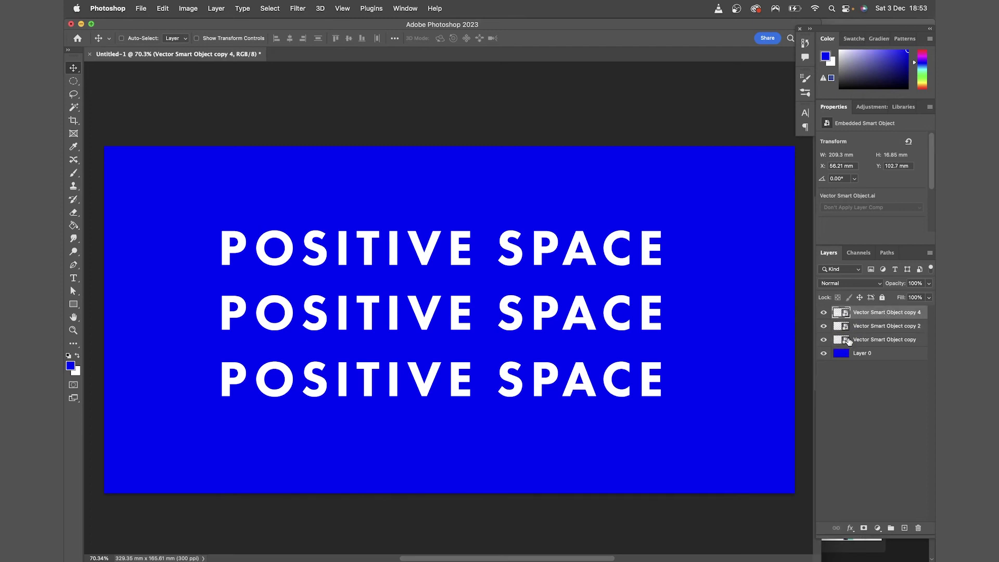
{"action": "double_click", "coordinate": [842, 315]}
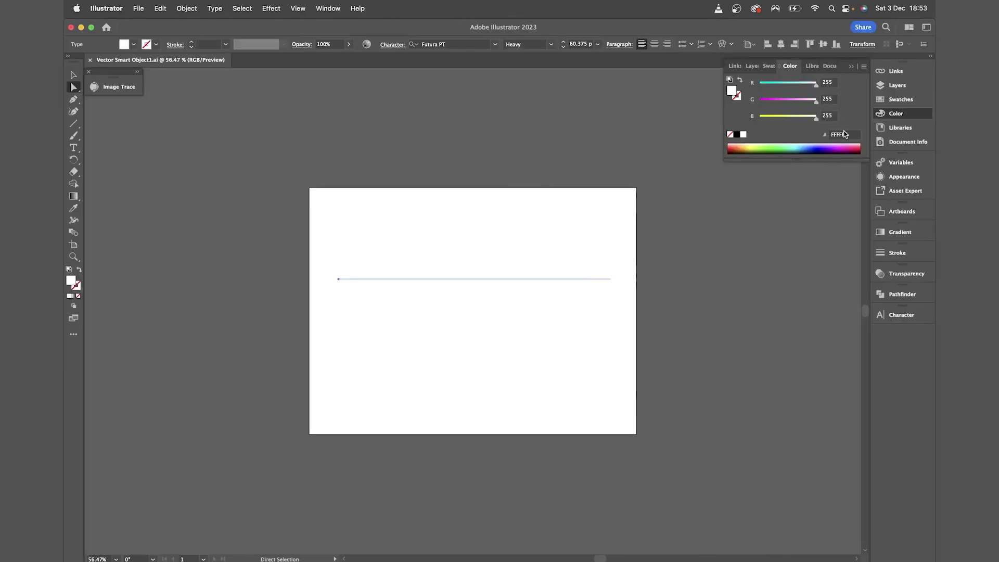
{"action": "left_click_drag", "start_coordinate": [789, 120], "coordinate": [615, 123]}
{"action": "left_click", "coordinate": [585, 138]}
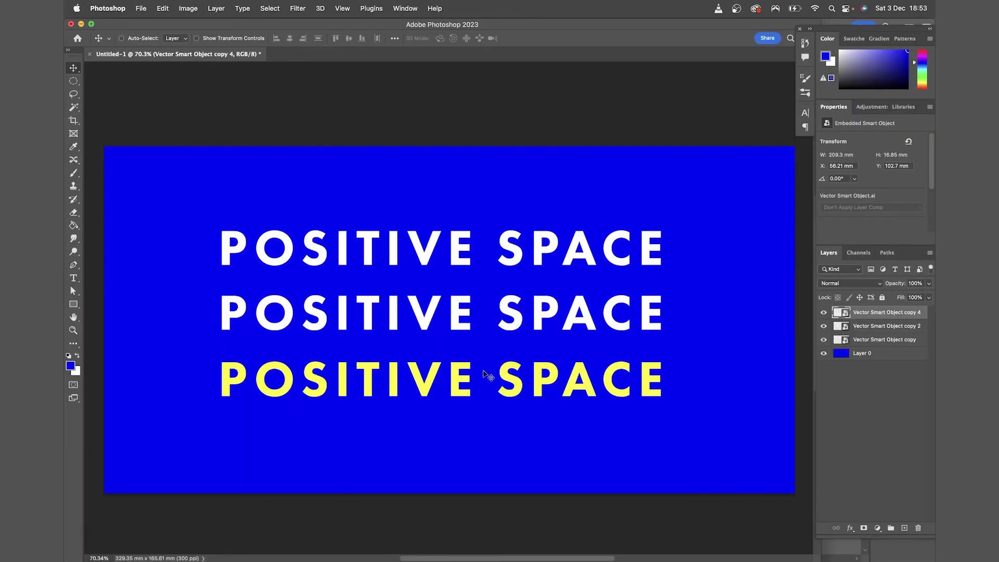
Recolour copy 2's POSITIVE SPACE text magenta in Illustrator, save it, and return to Photoshop.
{"action": "double_click", "coordinate": [841, 326]}
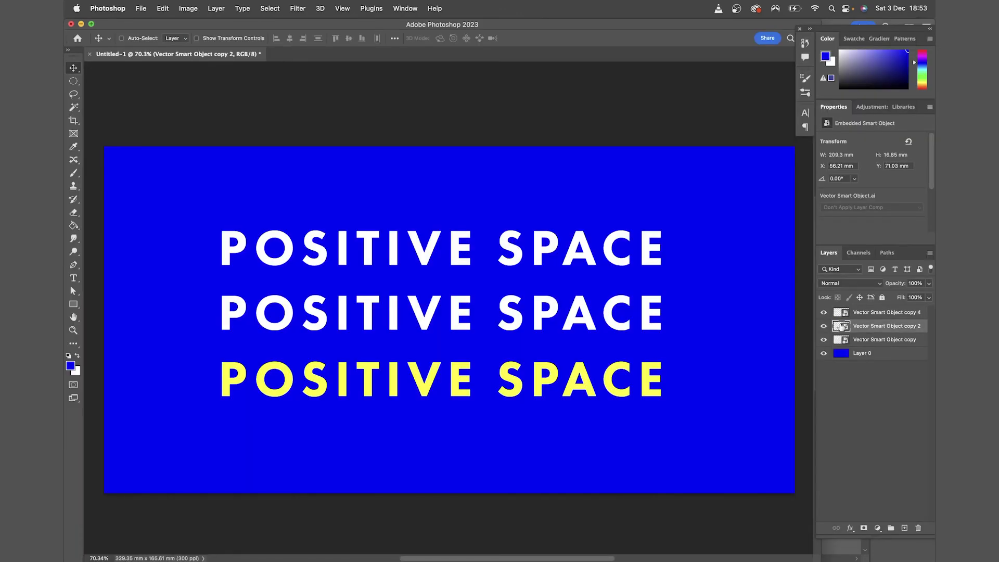
{"action": "key", "text": "super+a"}
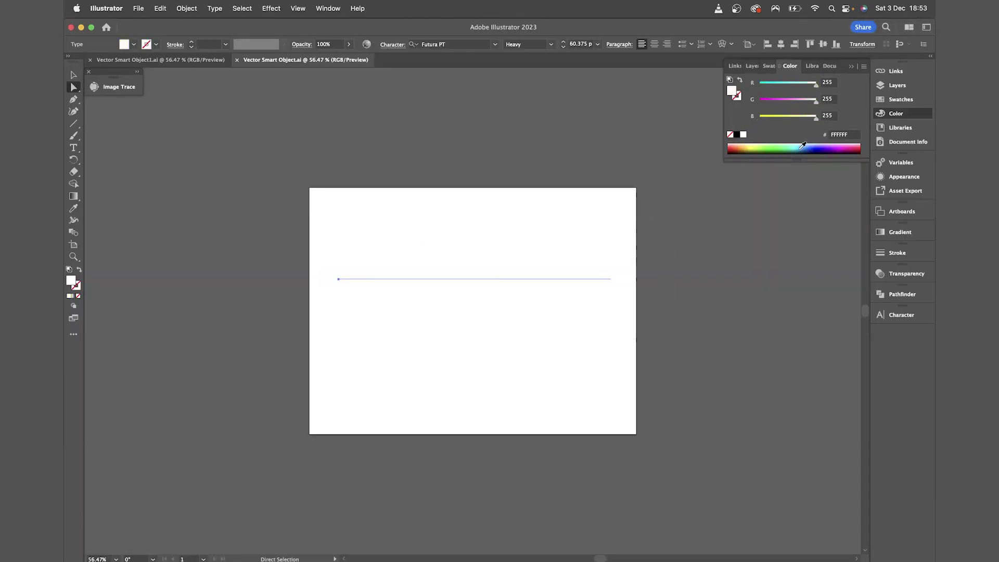
{"action": "left_click_drag", "start_coordinate": [785, 104], "coordinate": [636, 114]}
{"action": "key", "text": "super+s"}
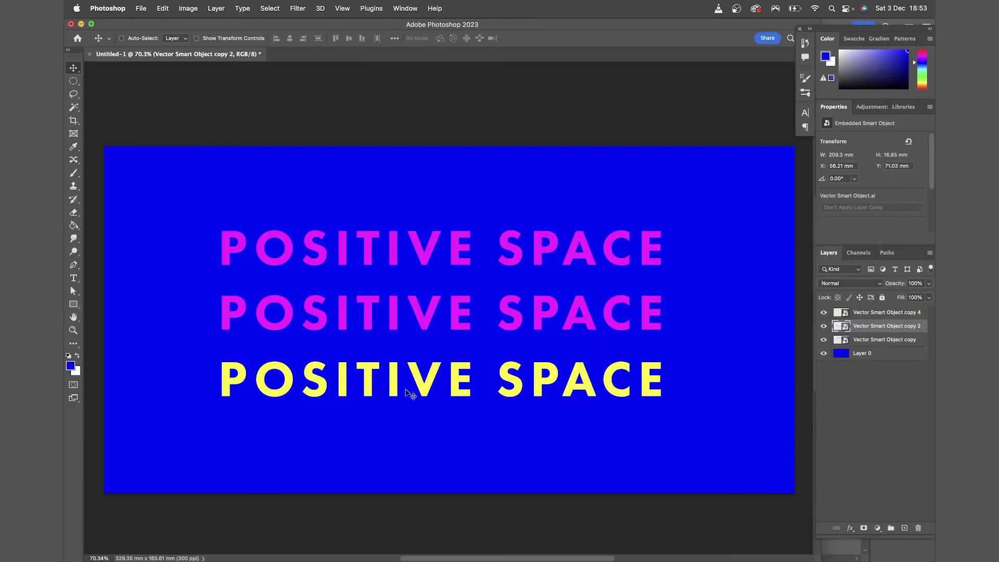
{"action": "key", "text": "super+Tab"}
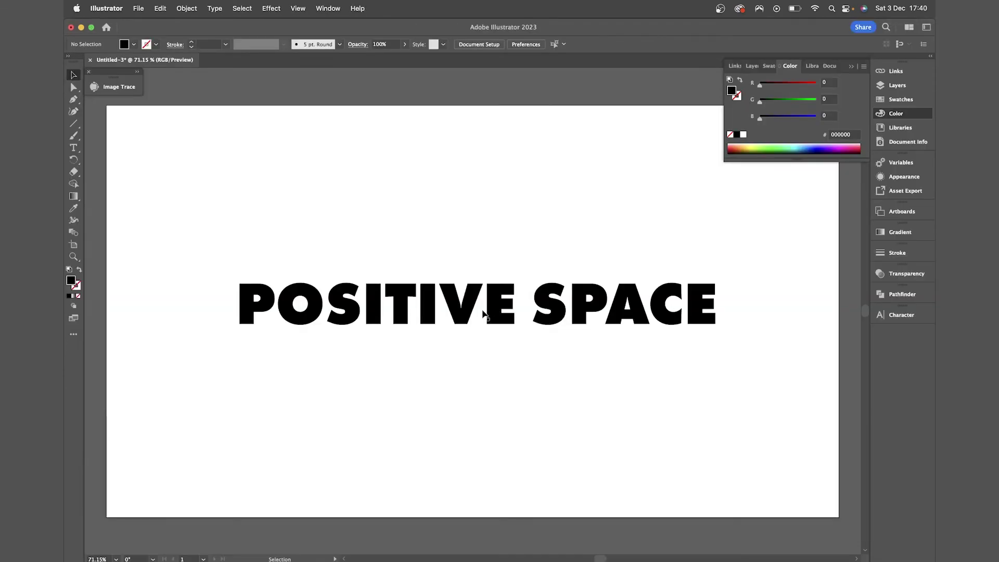
Copy the POSITIVE SPACE lettering in Illustrator and paste it into the blank Photoshop document as a Smart Object.
{"action": "left_click", "coordinate": [485, 315]}
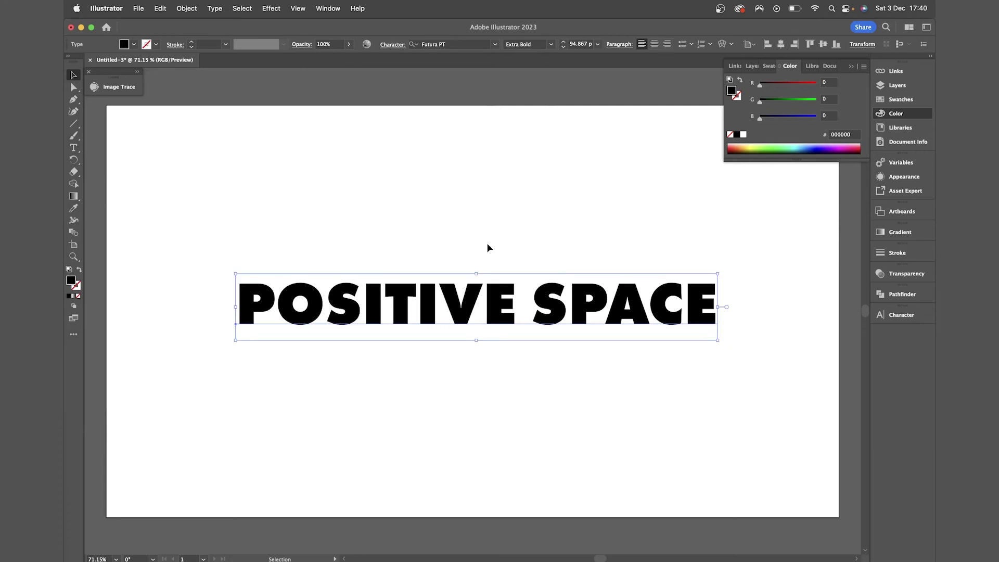
{"action": "key", "text": "a"}
{"action": "key", "text": "v"}
{"action": "key", "text": "super+c"}
{"action": "left_click", "coordinate": [515, 201]}
{"action": "key", "text": "super+Tab"}
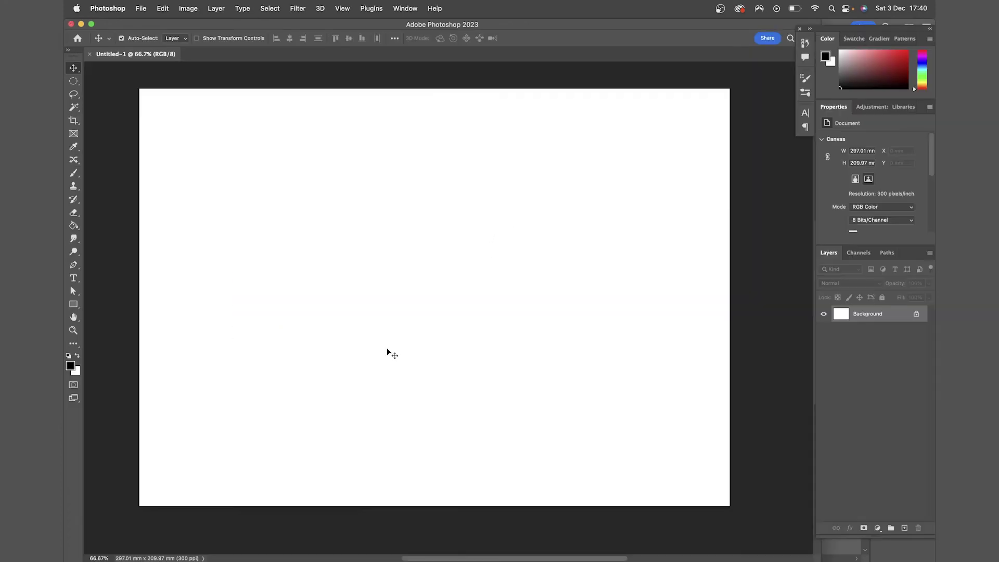
{"action": "key", "text": "super+v"}
{"action": "left_click", "coordinate": [556, 224]}
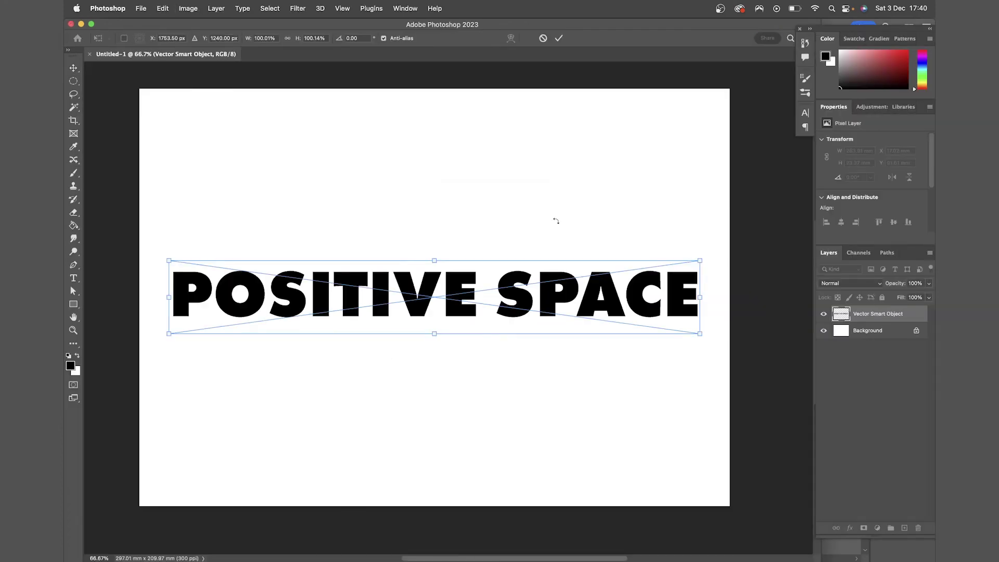
{"action": "key", "text": "Return"}
Try Free Transform on the pasted lettering and commit it unchanged.
{"action": "key", "text": "super+t"}
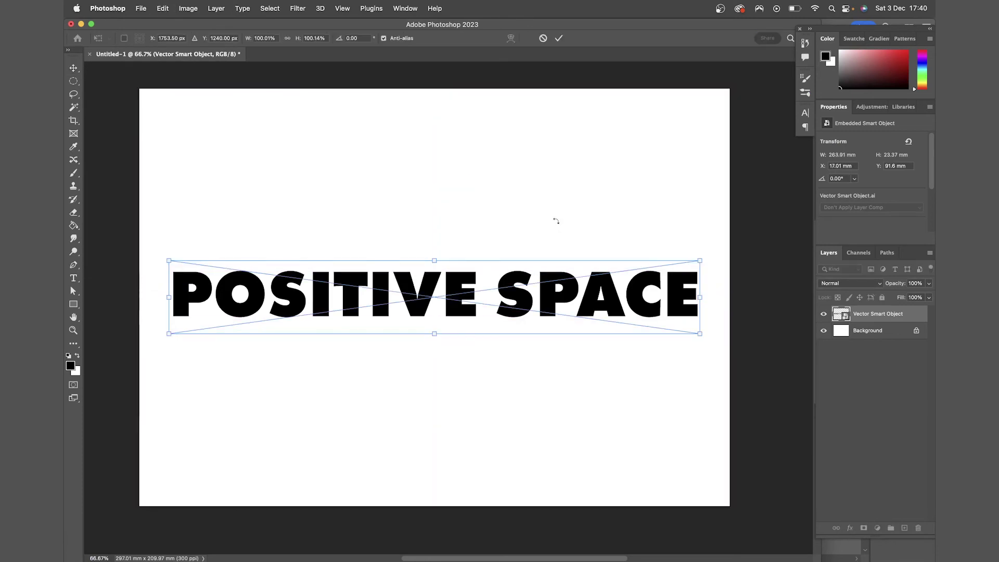
{"action": "right_click", "coordinate": [571, 253]}
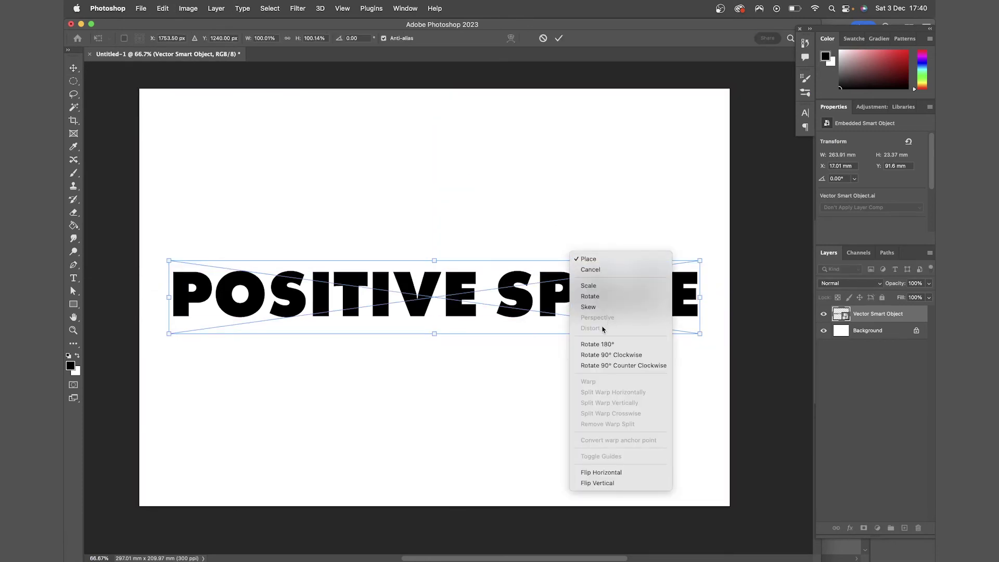
{"action": "left_click", "coordinate": [512, 206]}
{"action": "key", "text": "Return"}
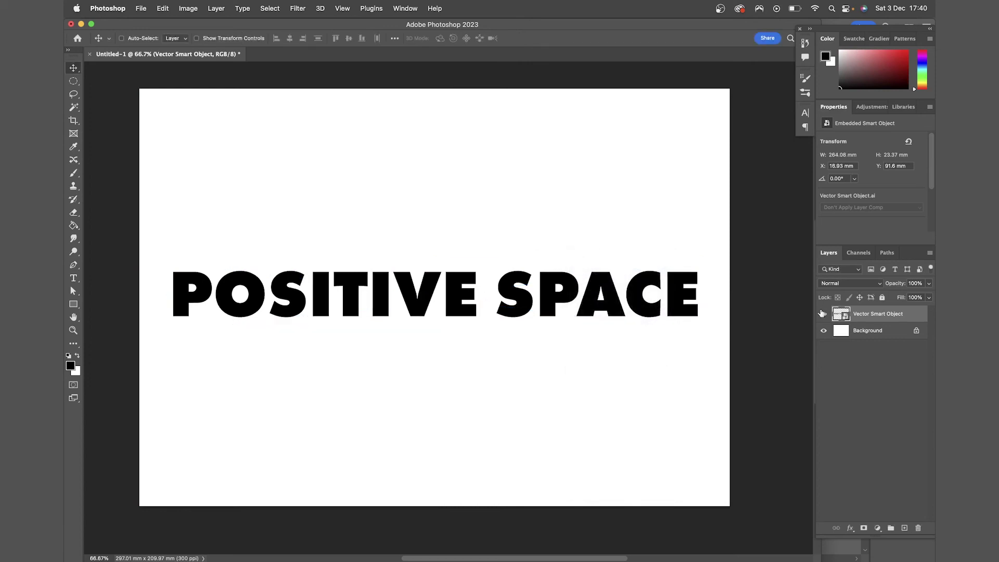
Convert the lettering to a smart object and Distort its right end taller.
{"action": "right_click", "coordinate": [883, 314]}
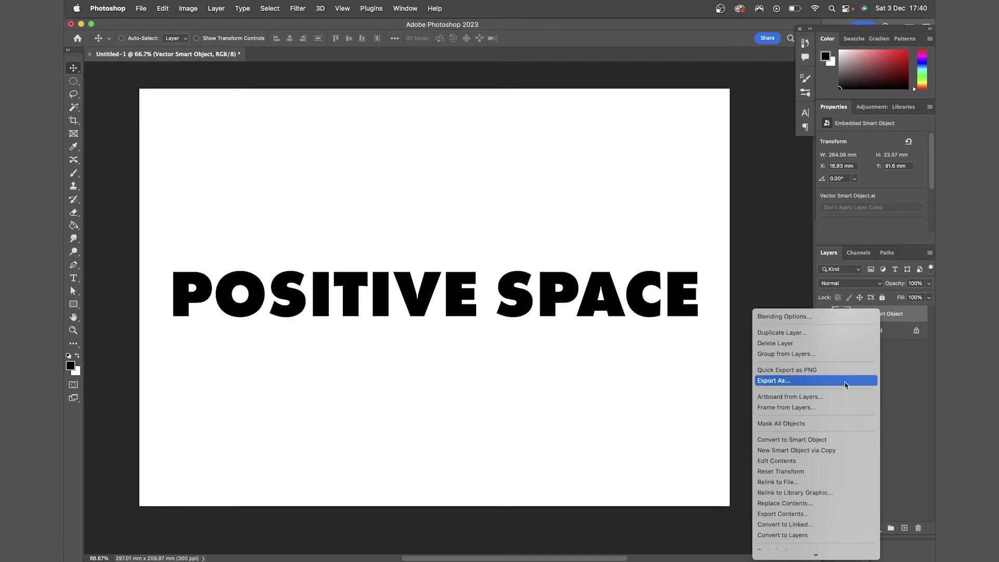
{"action": "left_click", "coordinate": [842, 443]}
{"action": "key", "text": "ctrl+t"}
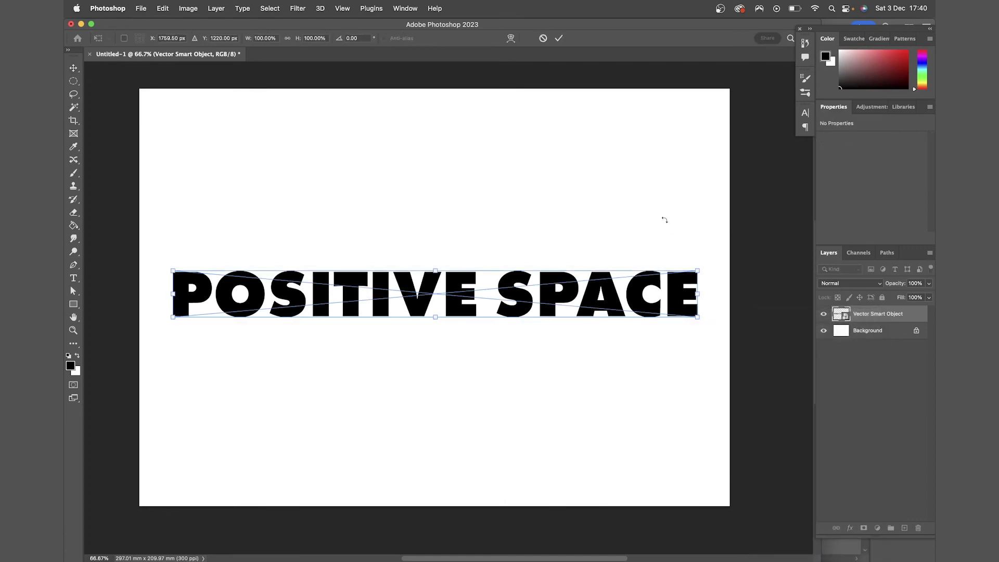
{"action": "right_click", "coordinate": [664, 235]}
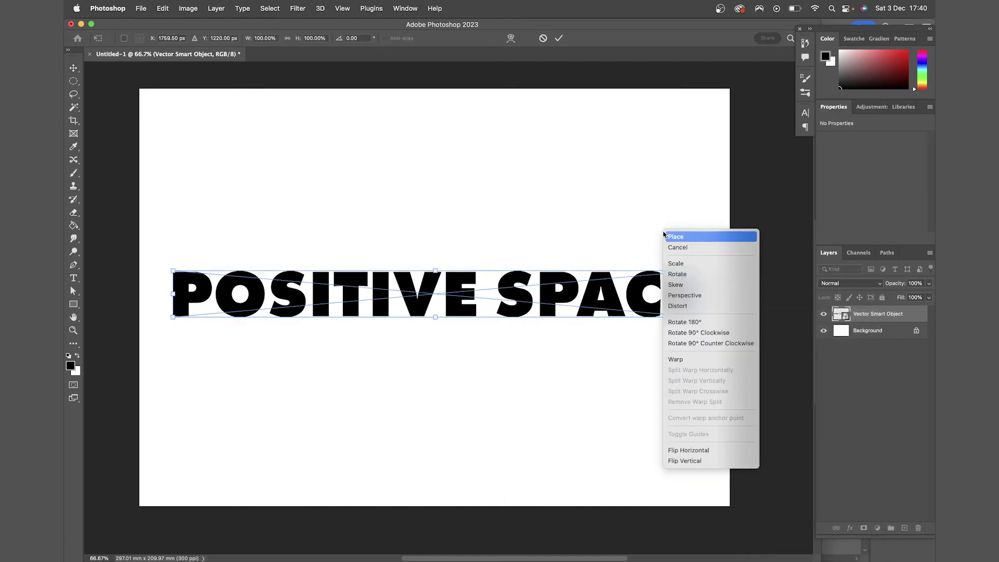
{"action": "left_click", "coordinate": [686, 306]}
{"action": "left_click_drag", "start_coordinate": [684, 279], "coordinate": [702, 213]}
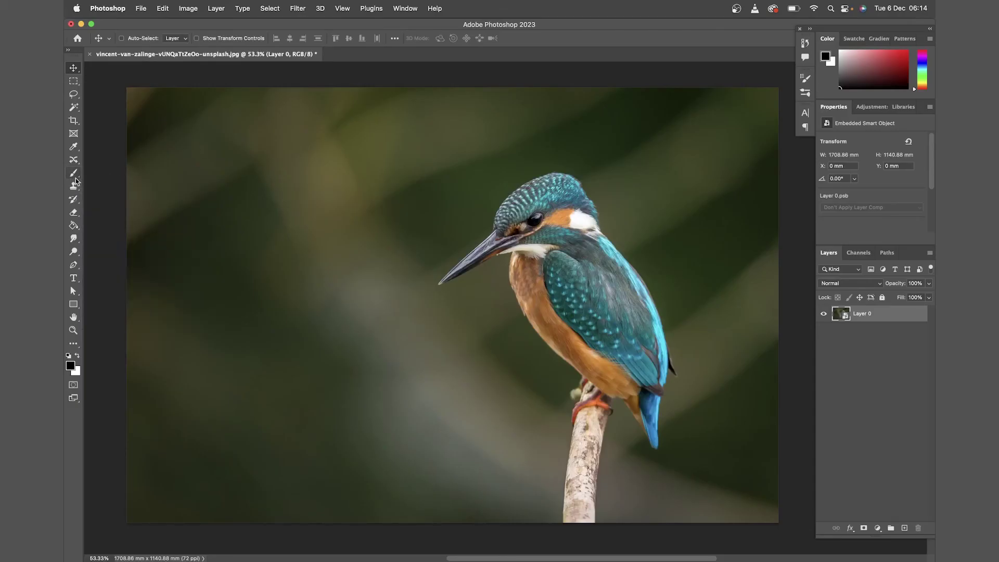
{"action": "left_click", "coordinate": [393, 204]}
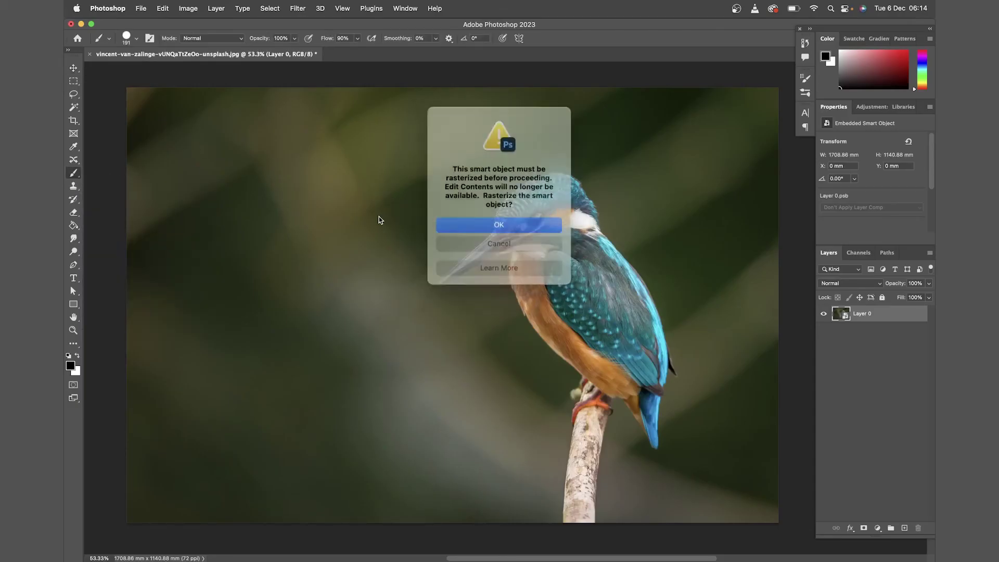
{"action": "left_click", "coordinate": [506, 241]}
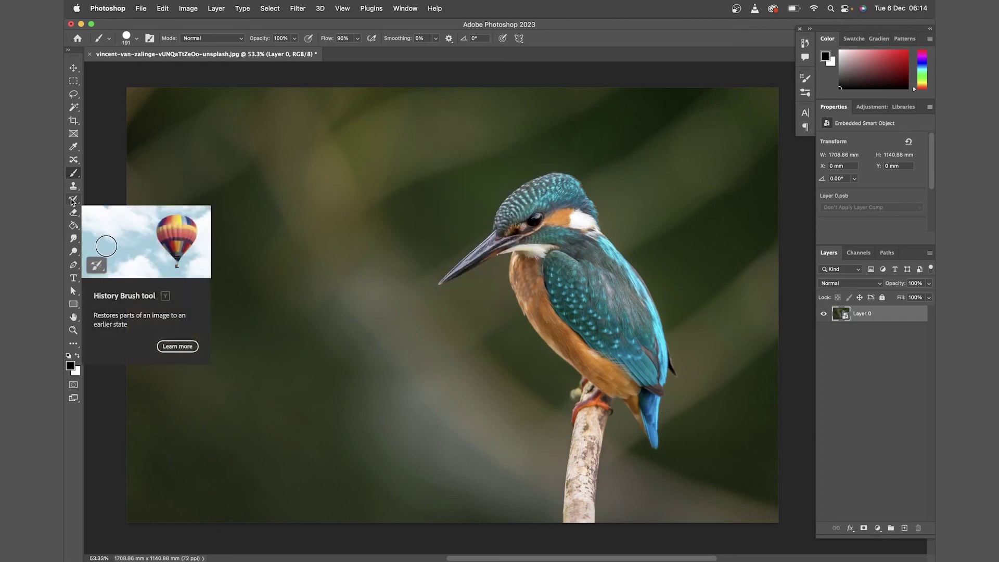
{"action": "left_click", "coordinate": [74, 186]}
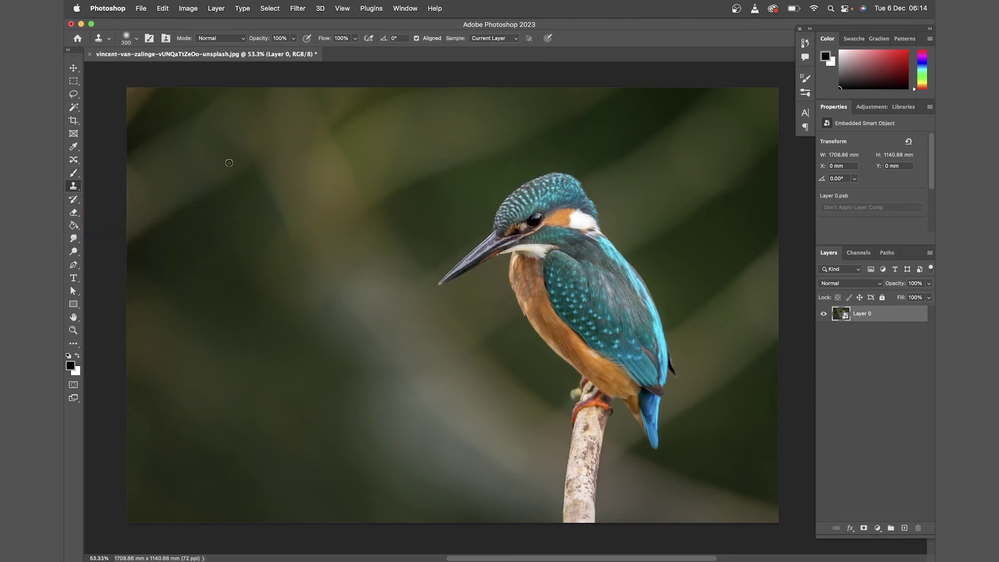
{"action": "left_click", "coordinate": [381, 222]}
{"action": "left_click", "coordinate": [502, 242]}
{"action": "key", "text": "r"}
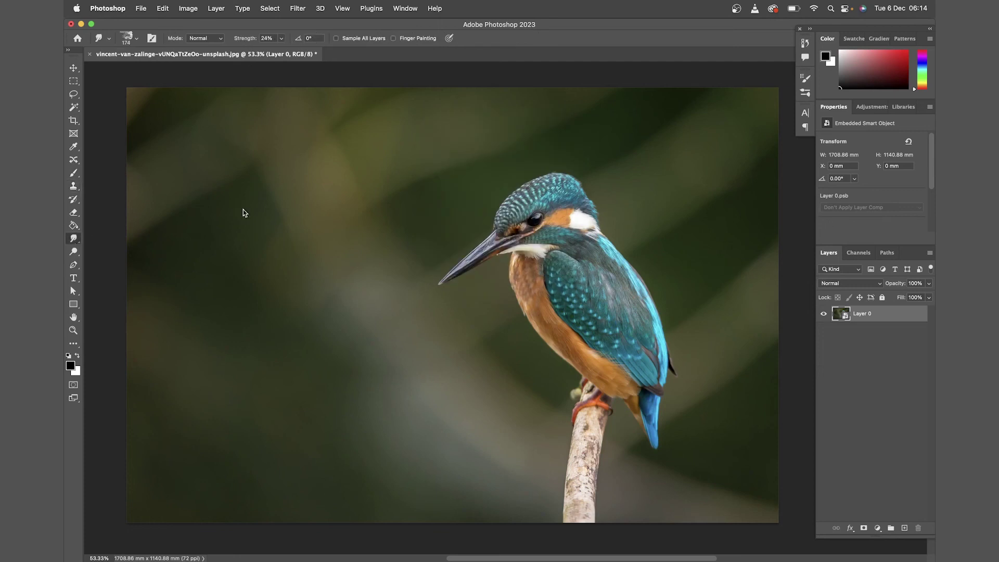
{"action": "left_click", "coordinate": [242, 213]}
{"action": "left_click", "coordinate": [502, 242]}
In Layer 0's contents, dodge the kingfisher's wing and head with a 700 px brush, then save.
{"action": "double_click", "coordinate": [840, 314]}
{"action": "right_click", "coordinate": [73, 237]}
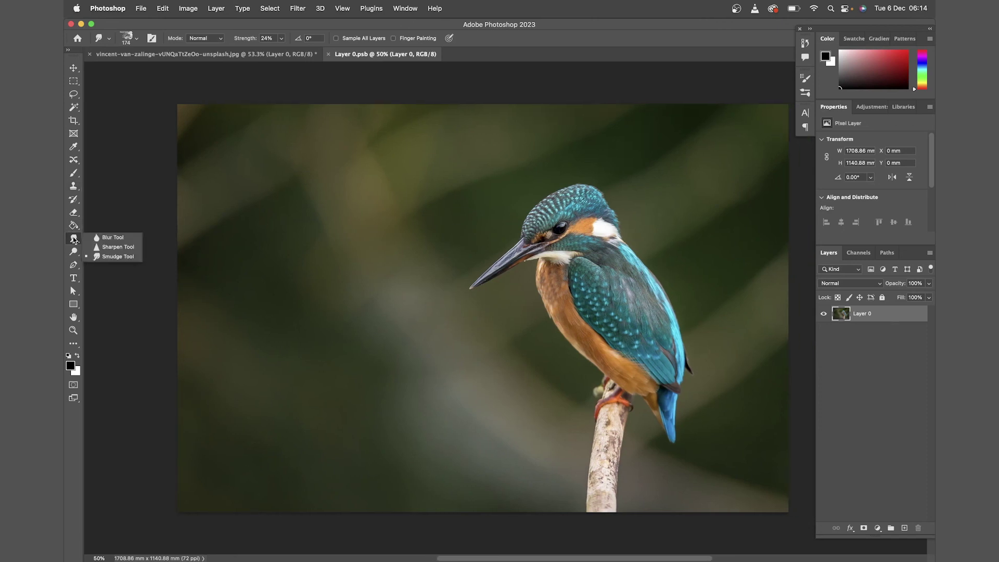
{"action": "left_click", "coordinate": [72, 240]}
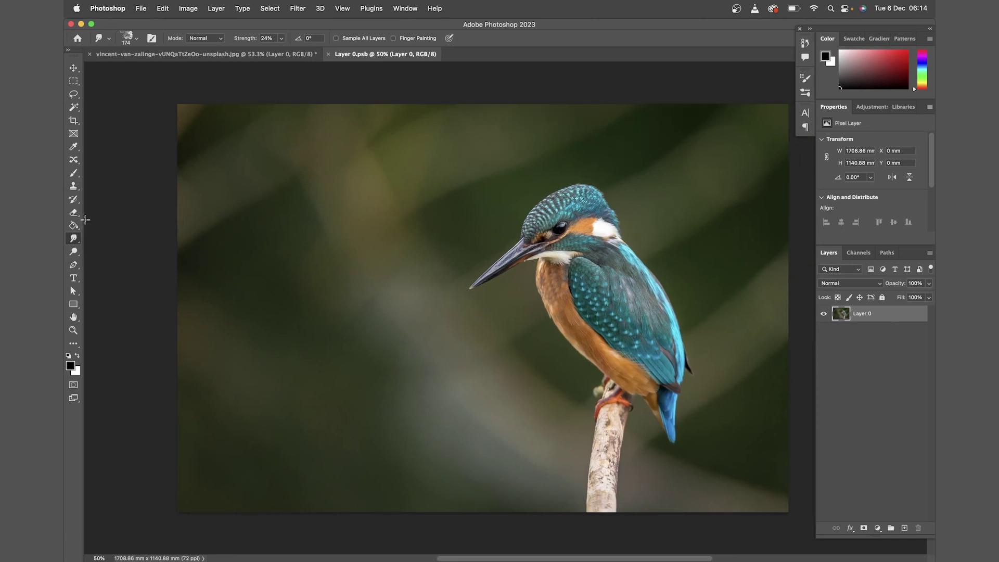
{"action": "left_click", "coordinate": [74, 251]}
{"action": "right_click", "coordinate": [73, 252]}
{"action": "left_click", "coordinate": [115, 252]}
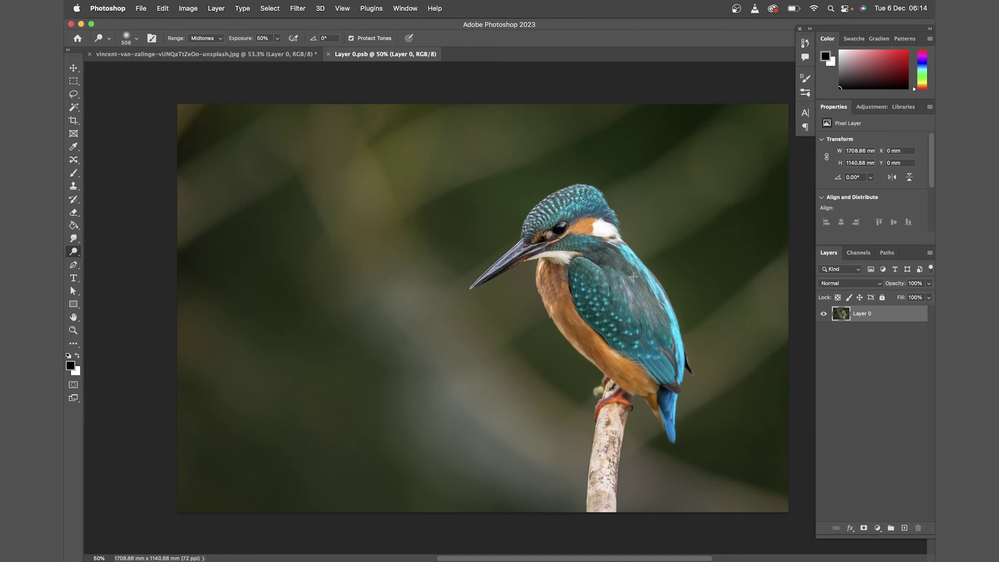
{"action": "key", "text": "bracketleft"}
{"action": "key", "text": "bracketleft"}
{"action": "key", "text": "bracketleft"}
{"action": "key", "text": "bracketright"}
{"action": "mouse_move", "coordinate": [624, 343]}
{"action": "left_mouse_down"}
{"action": "mouse_move", "coordinate": [624, 297]}
{"action": "mouse_move", "coordinate": [572, 239]}
{"action": "left_mouse_up"}
{"action": "key", "text": "ctrl+s"}
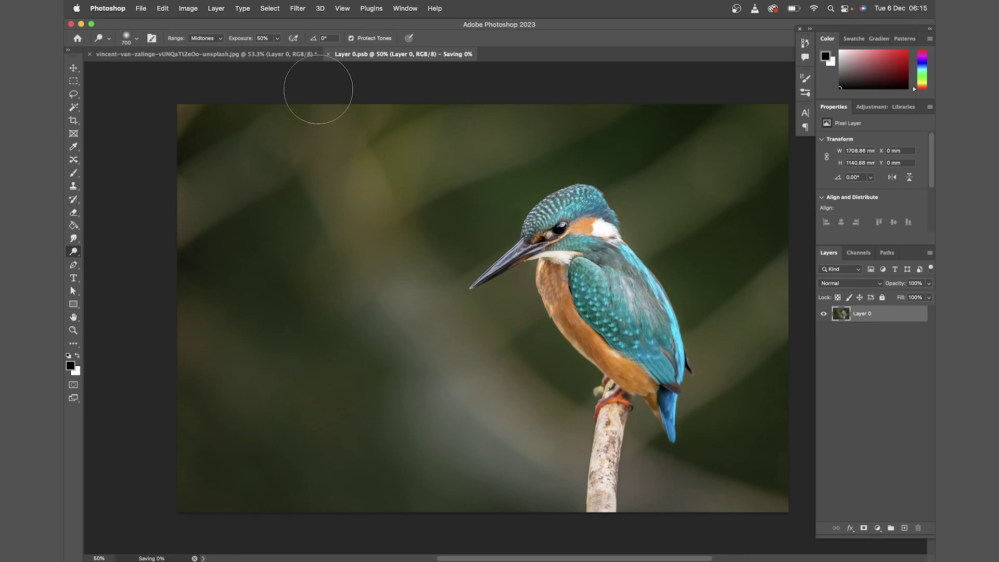